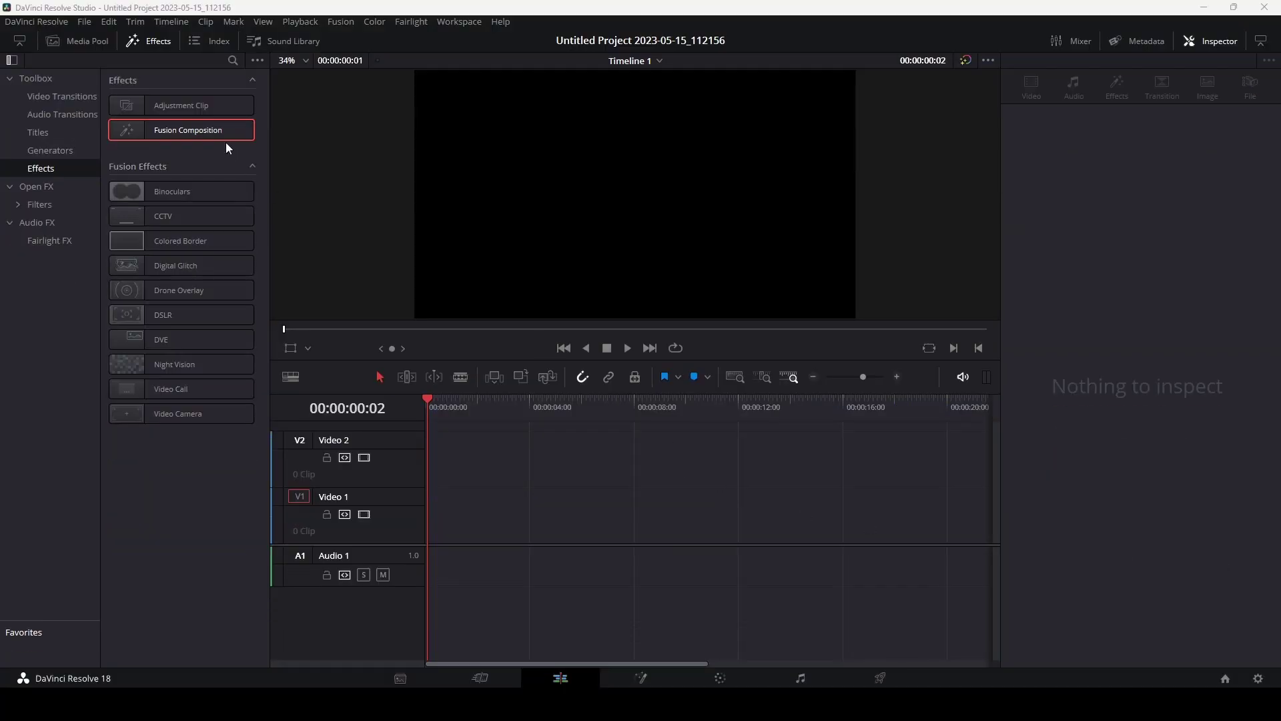
Drop a Fusion Composition clip onto Video 1 and open it in the Fusion page
left_click_drag(170, 132, 434, 514)
left_click(470, 403)
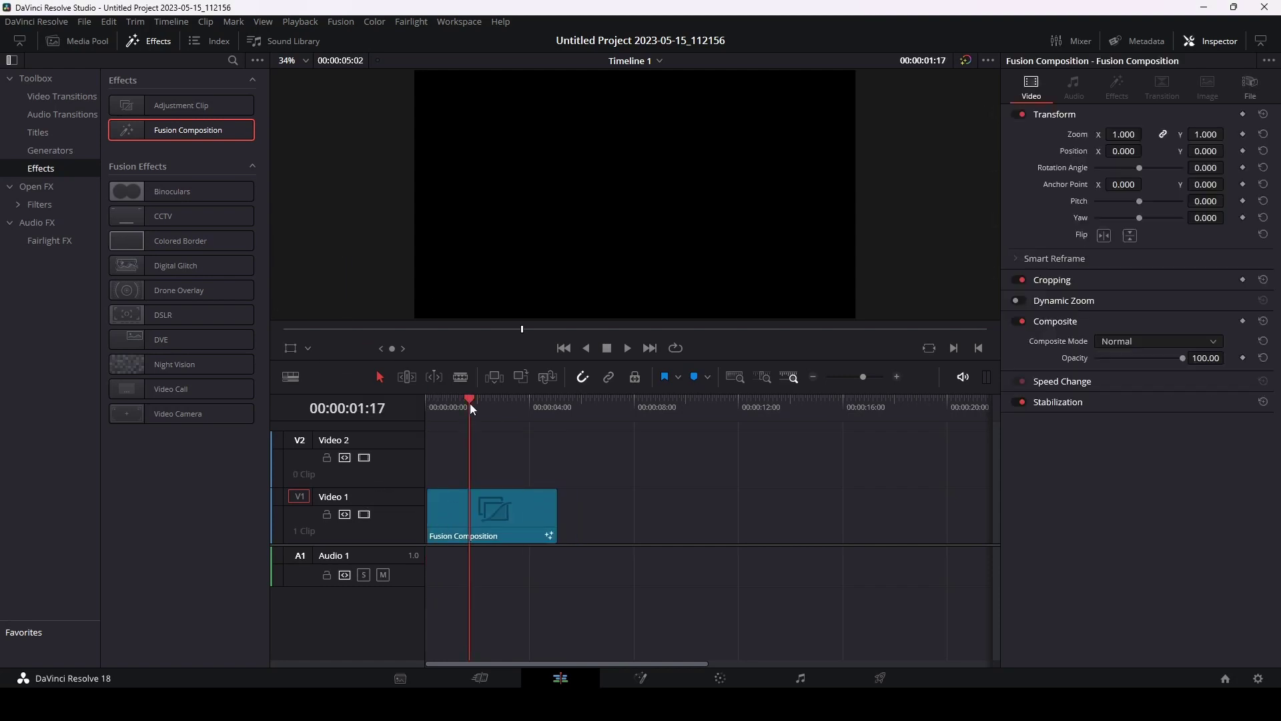
left_click(641, 678)
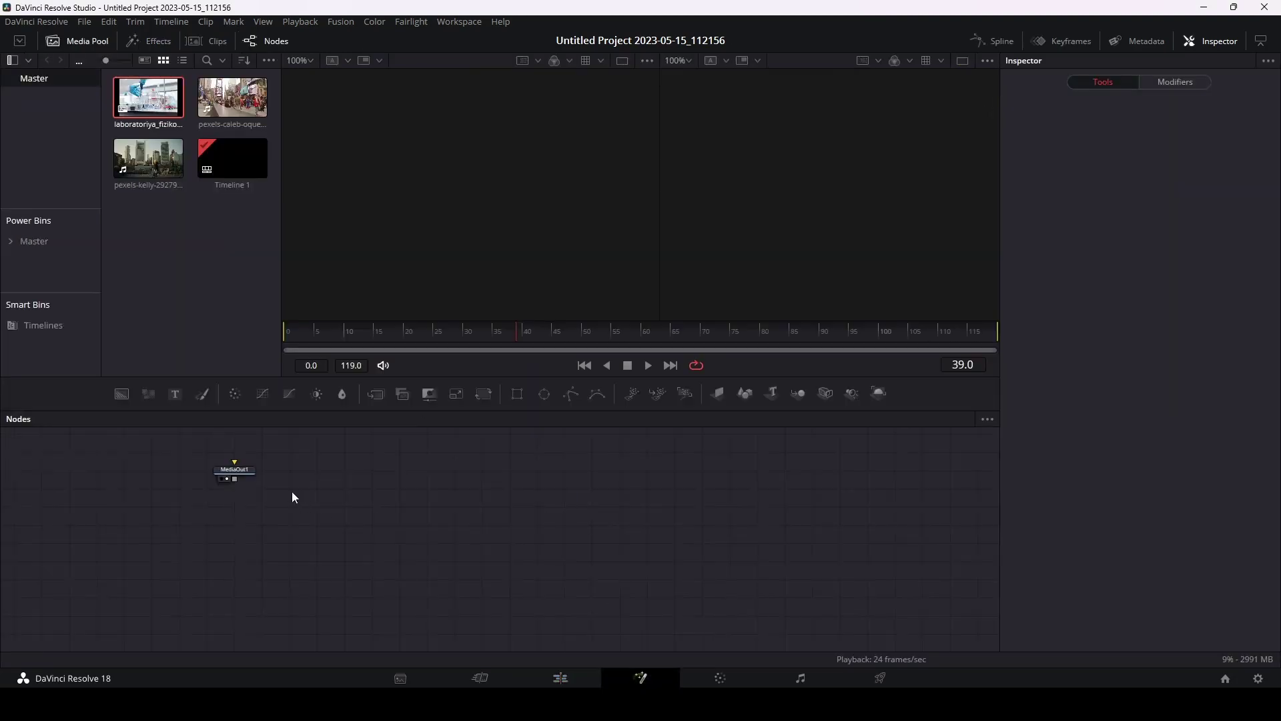
Add an aqua #18ffcd Background node and a MediaIn node for the pexels-kelly skyline clip
left_click_drag(802, 587, 881, 572)
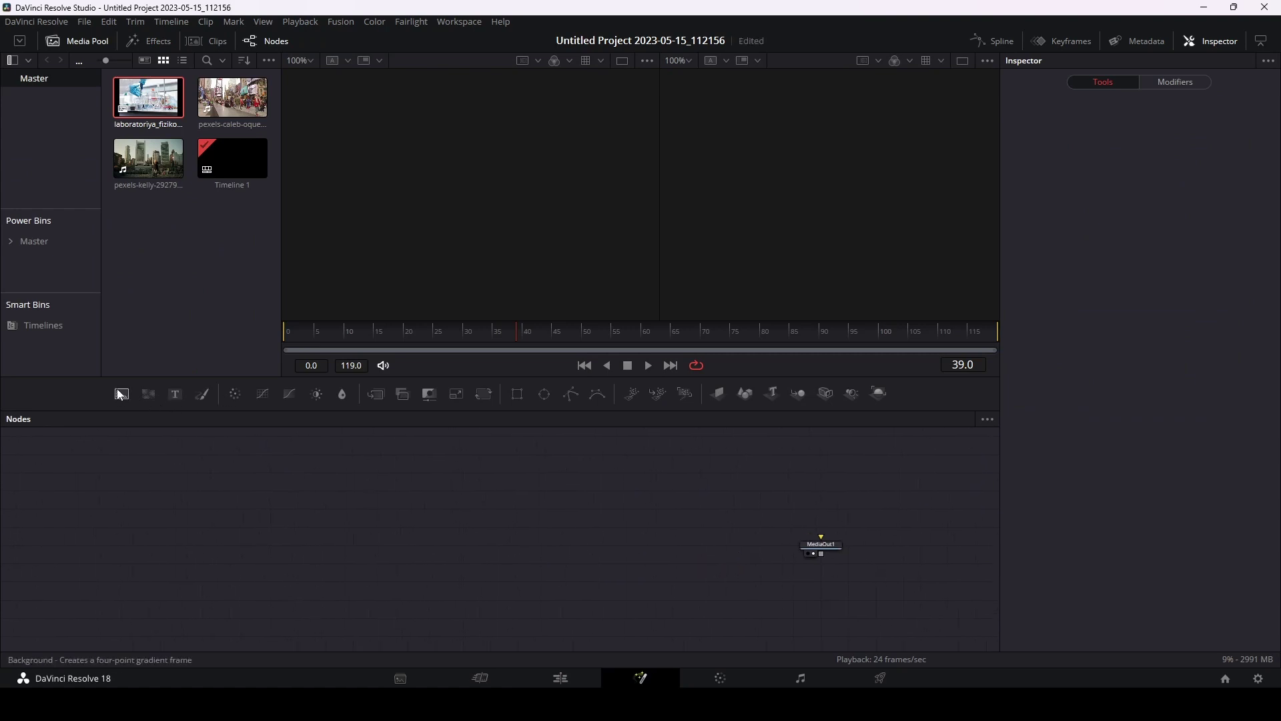
mouse_move(122, 394)
left_mouse_down()
mouse_move(215, 538)
mouse_move(267, 549)
left_mouse_up()
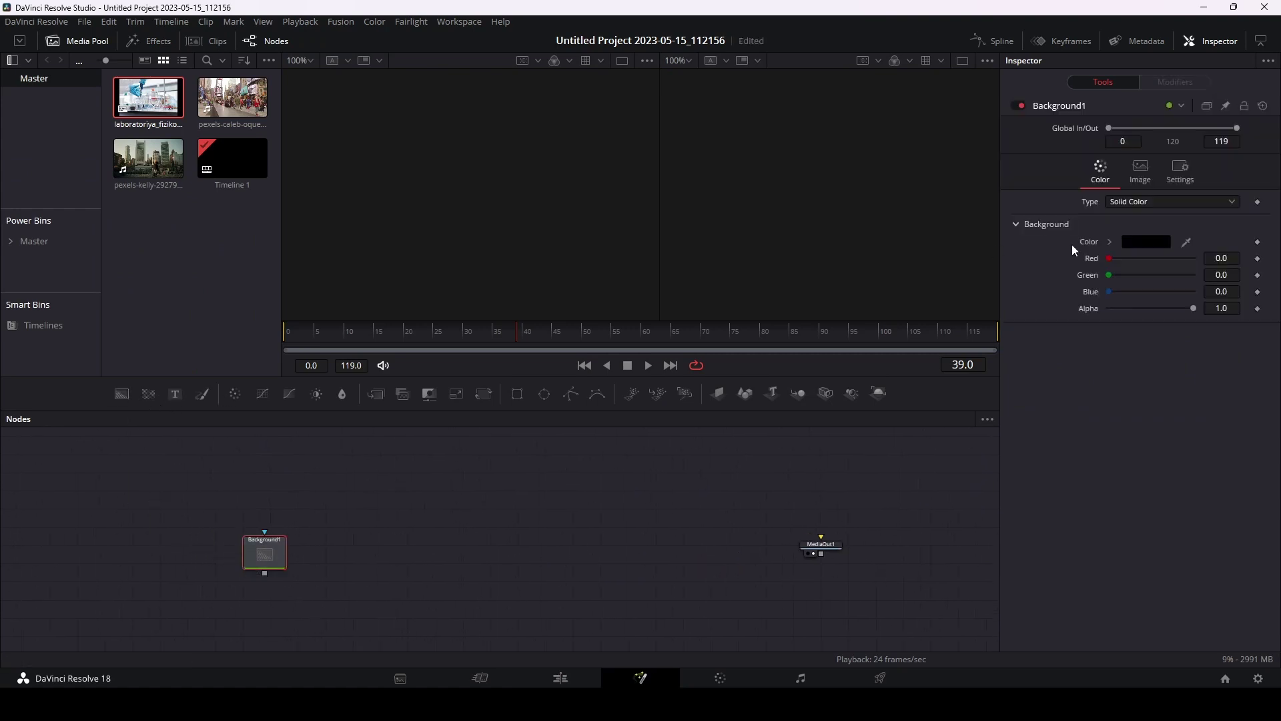
left_click(1138, 245)
left_click(707, 247)
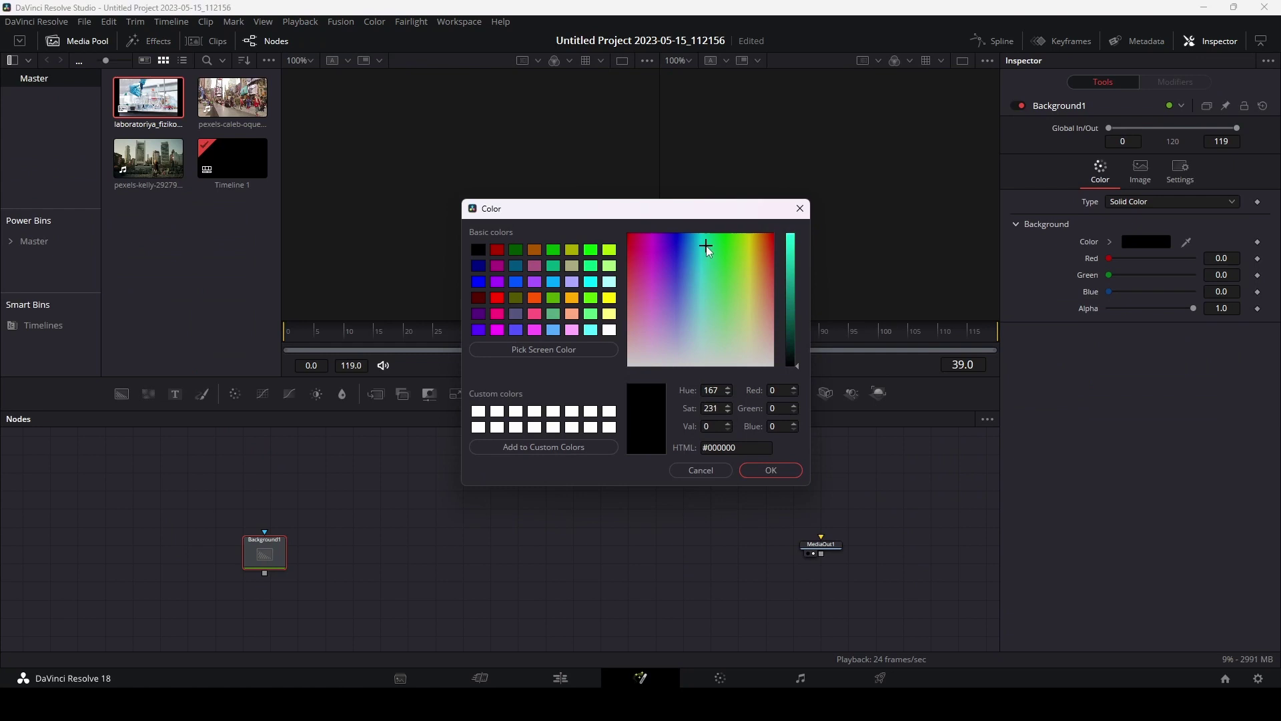
left_click_drag(792, 296, 791, 224)
left_click(771, 471)
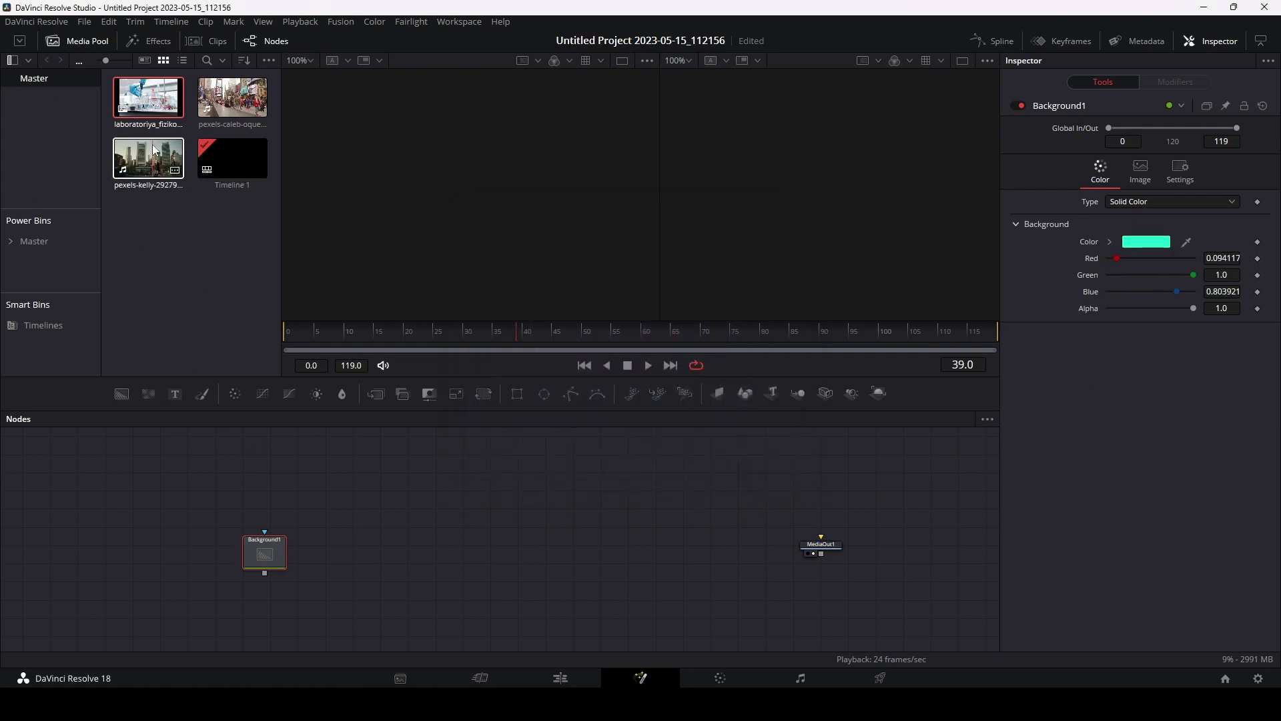
mouse_move(148, 158)
left_mouse_down()
mouse_move(188, 316)
mouse_move(503, 478)
left_mouse_up()
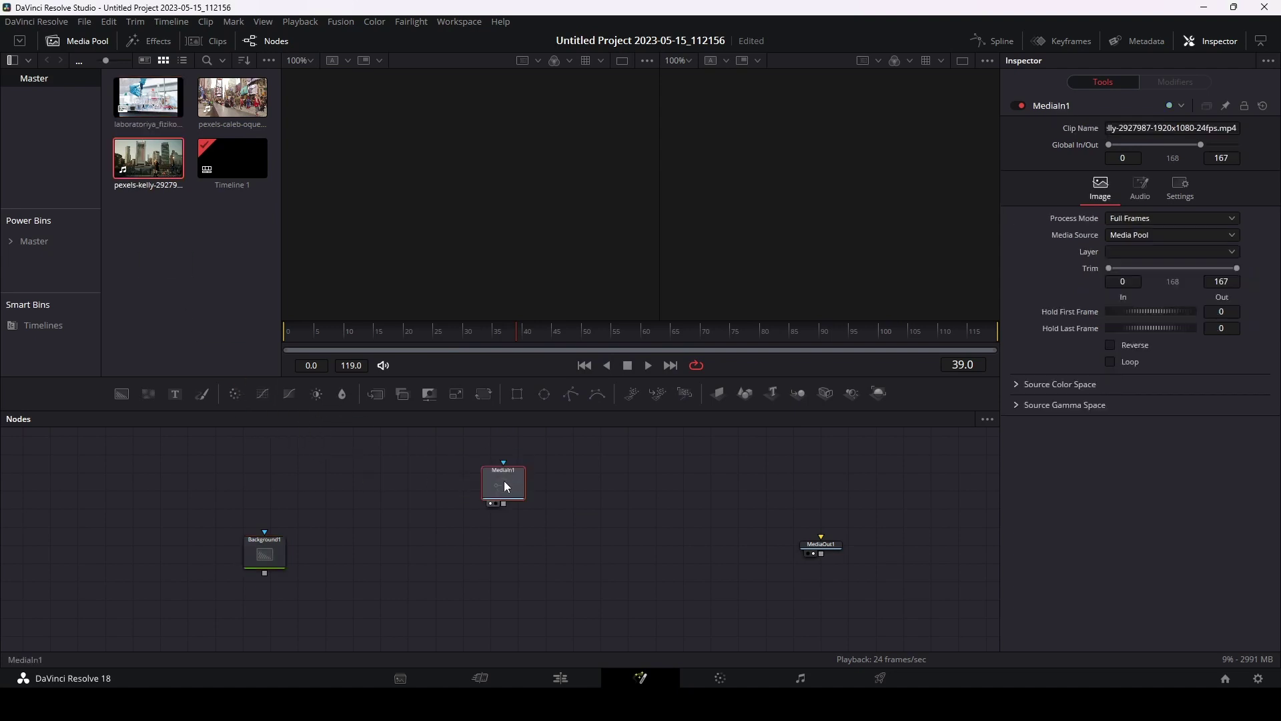
Preview the skyline clip in the left viewer
key("1")
key("space")
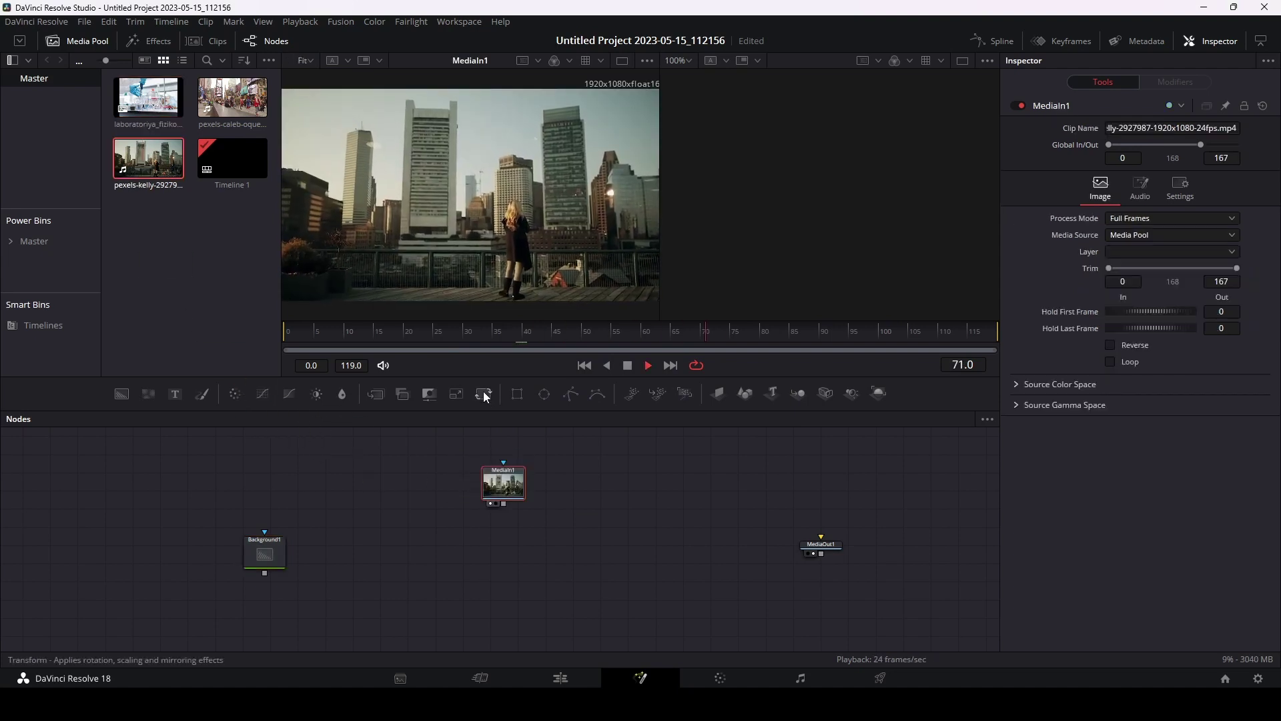
key("space")
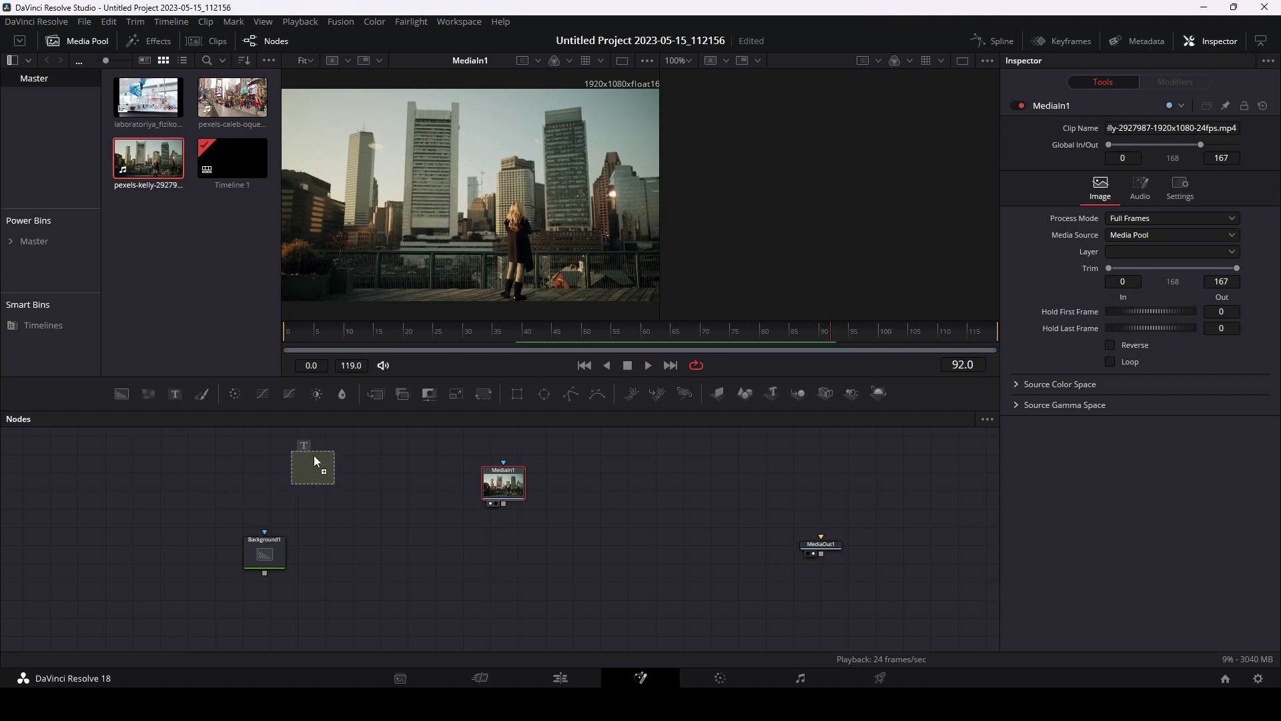
Add a 'TEKCT' Text+ node in Edo SZ HQ at size 0.3543, moved lower in frame
left_click_drag(317, 460, 316, 461)
type("TEKCT")
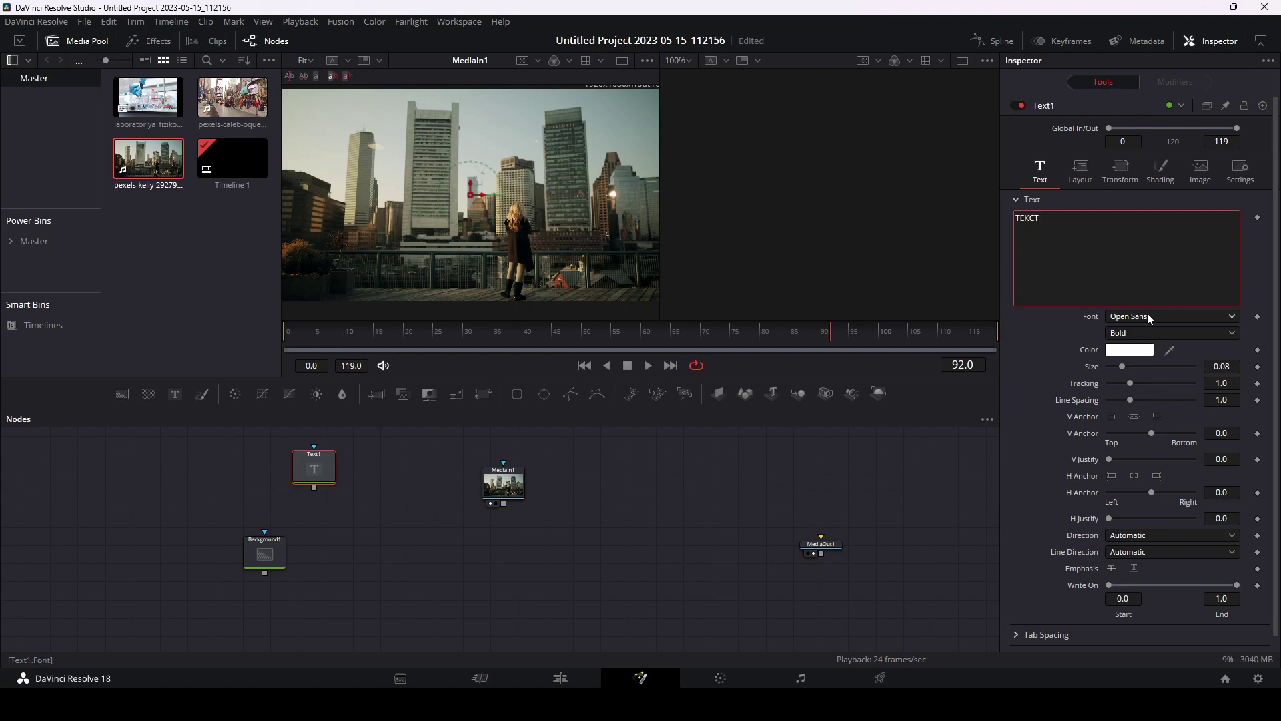
left_click(1149, 318)
scroll(1143, 433, "up", 10)
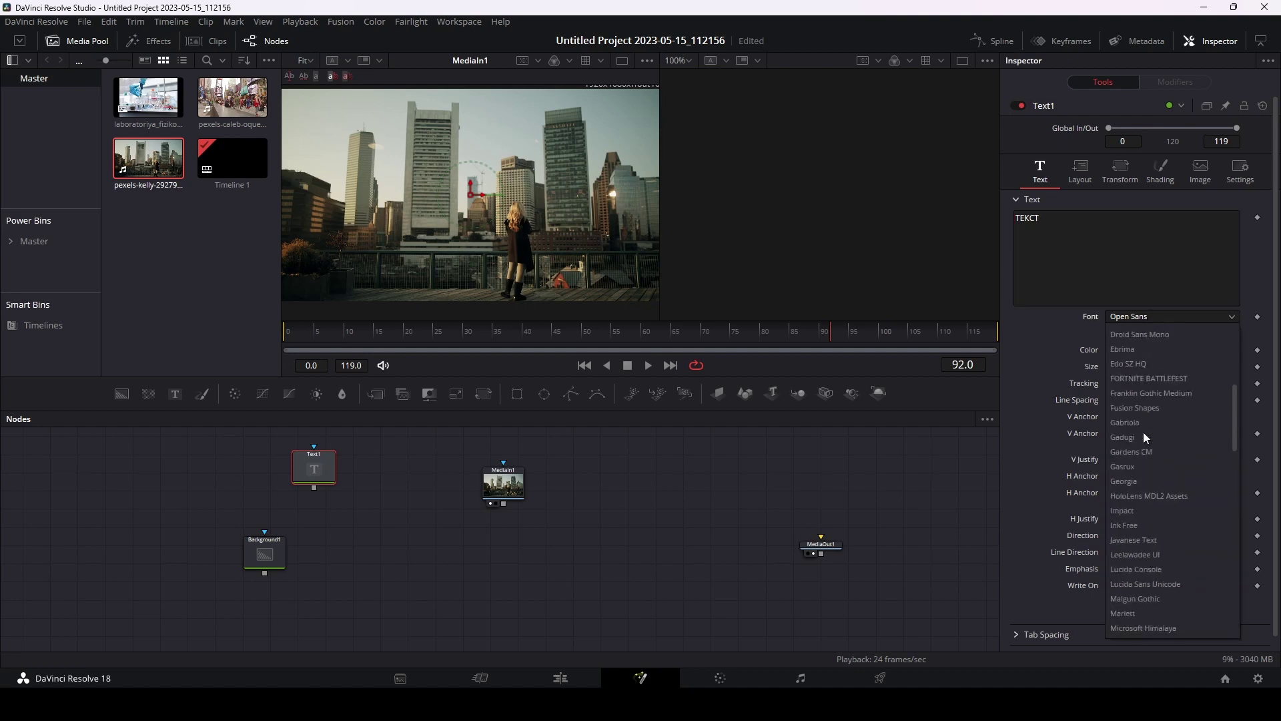
scroll(1150, 440, "up", 2)
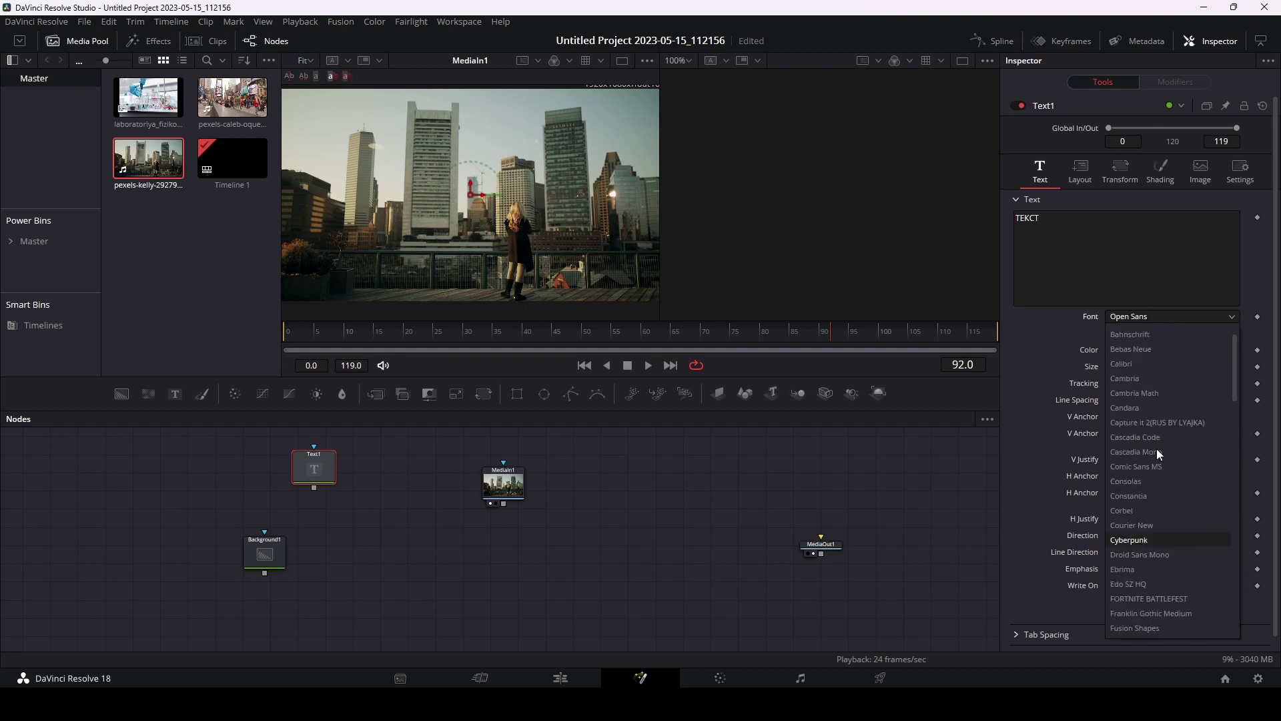
left_click(1139, 541)
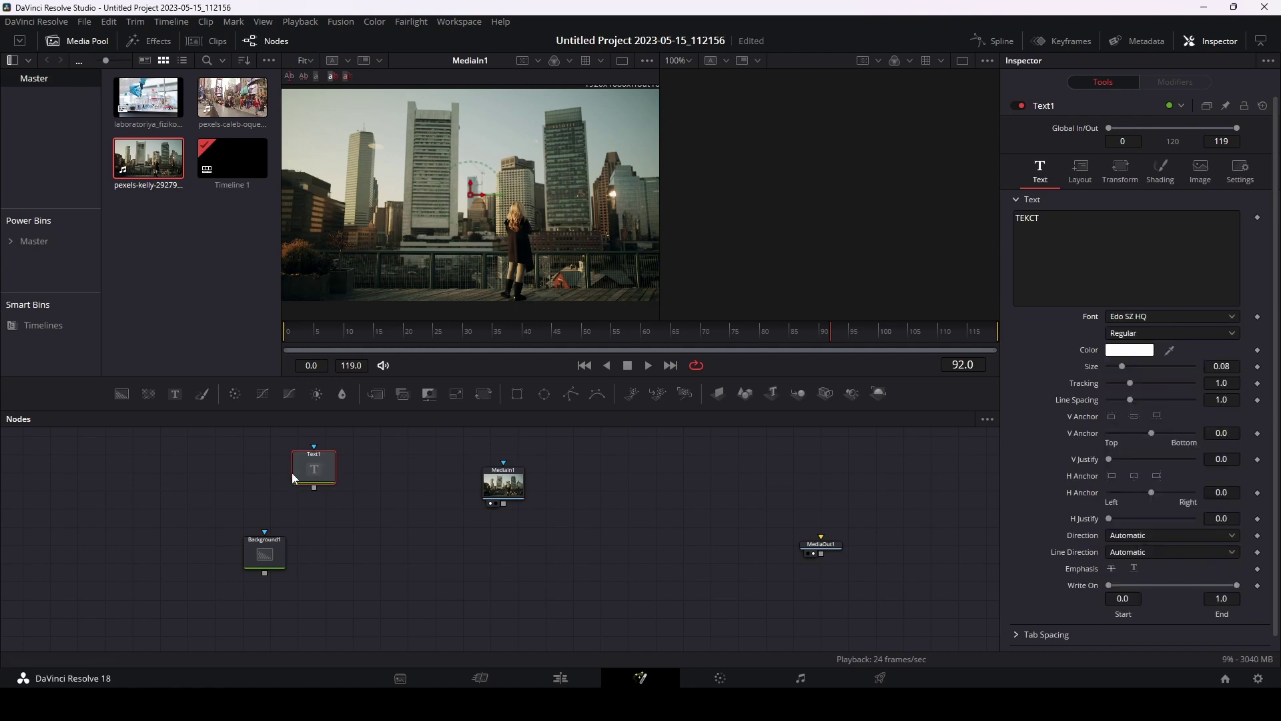
key("2")
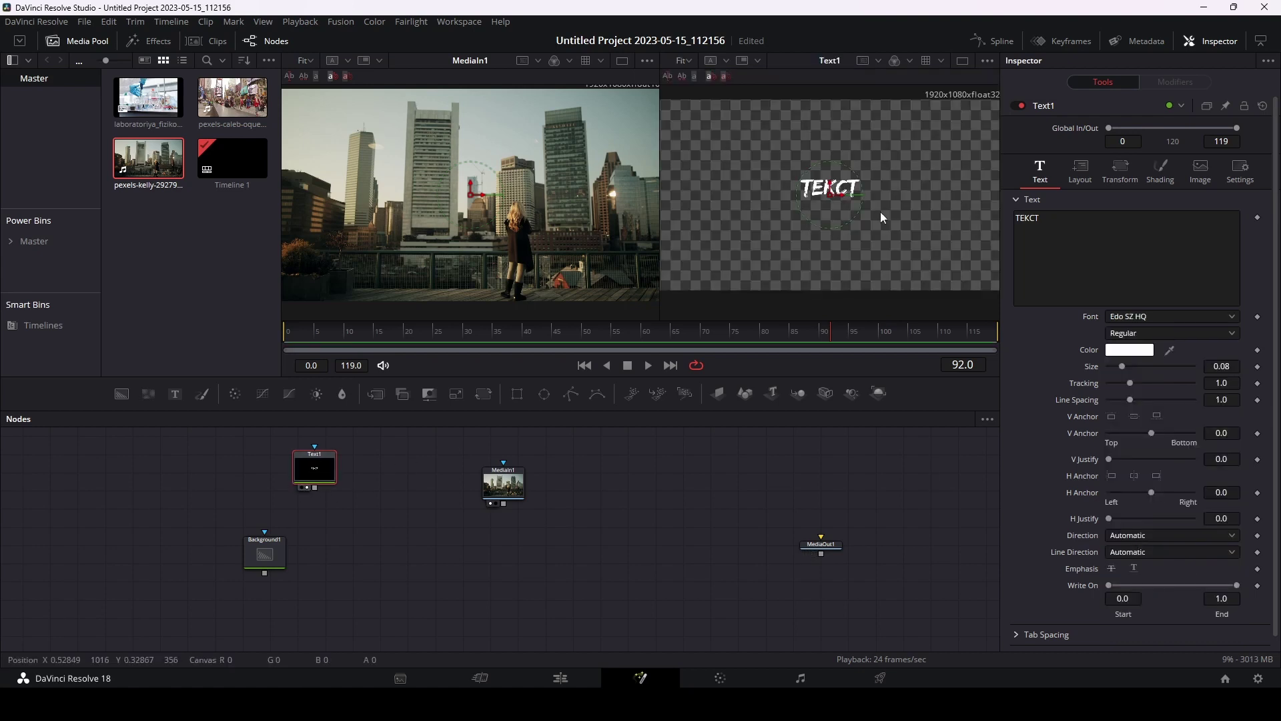
left_click_drag(1123, 366, 1169, 366)
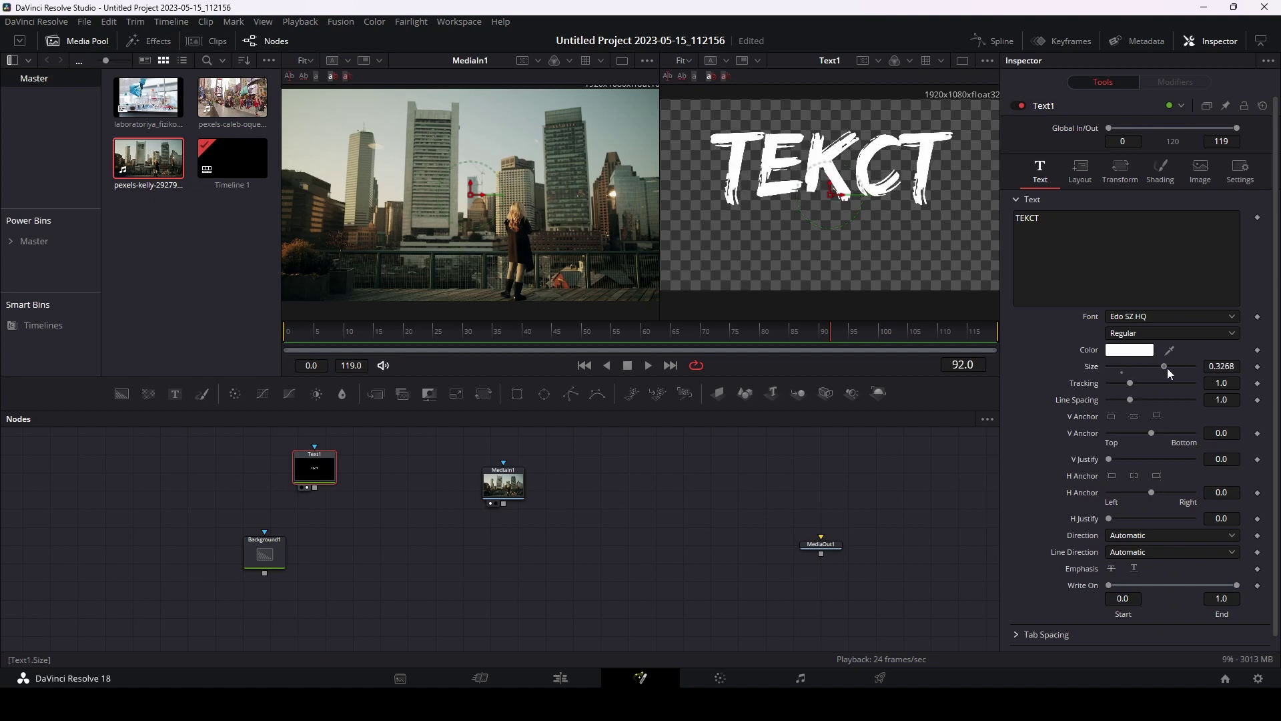
left_click_drag(831, 189, 831, 214)
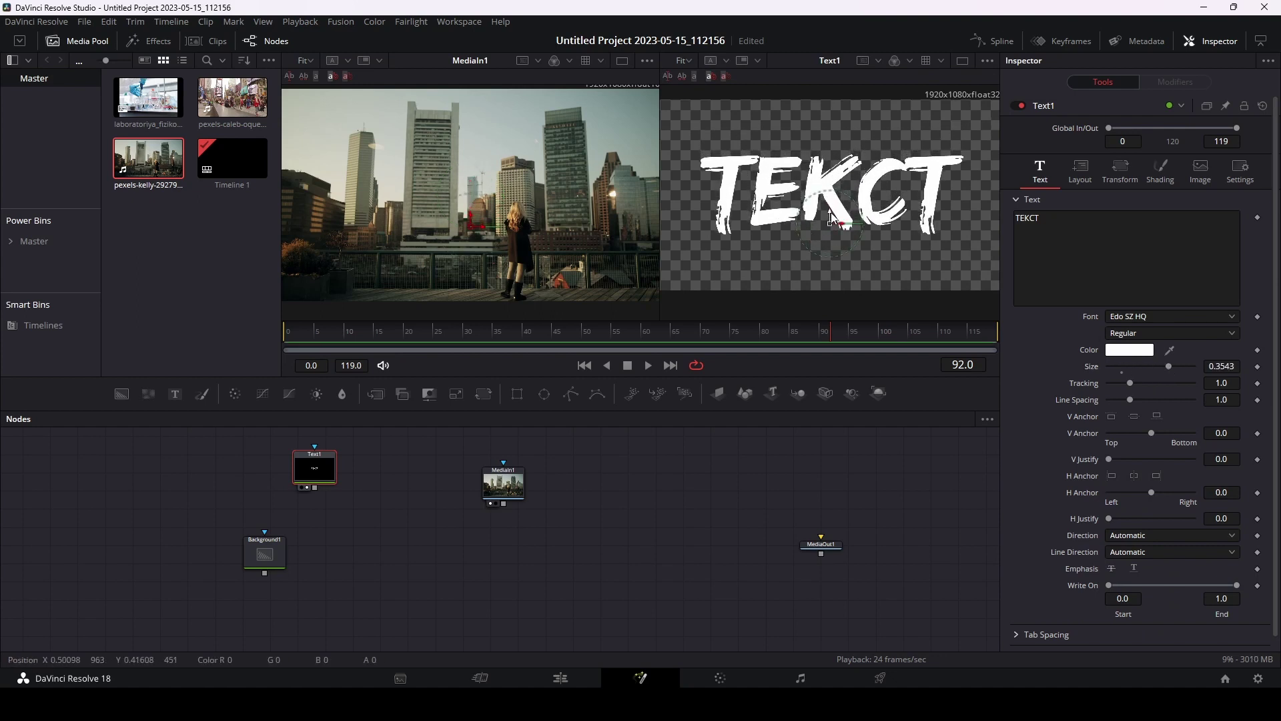
Mask MediaIn1 with Text1 and merge it over Background1 into MediaOut1
left_click_drag(503, 484, 492, 471)
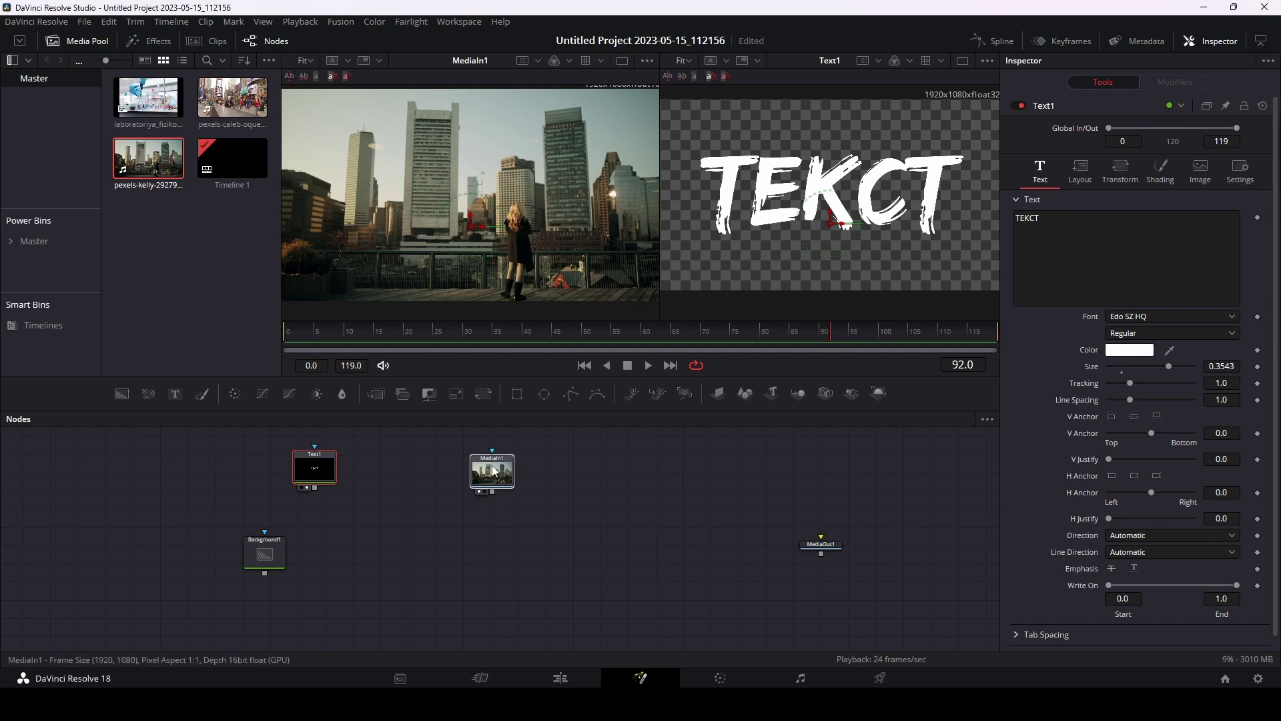
left_click_drag(316, 488, 493, 450)
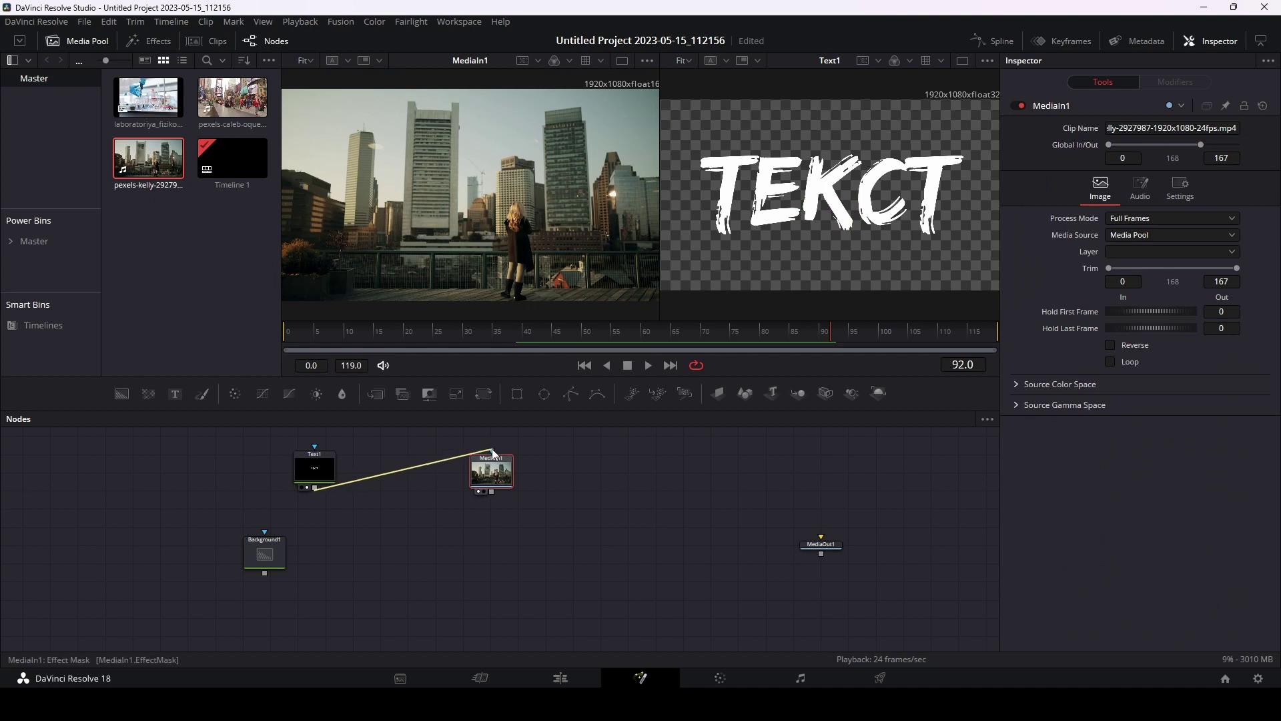
left_click_drag(493, 451, 489, 477)
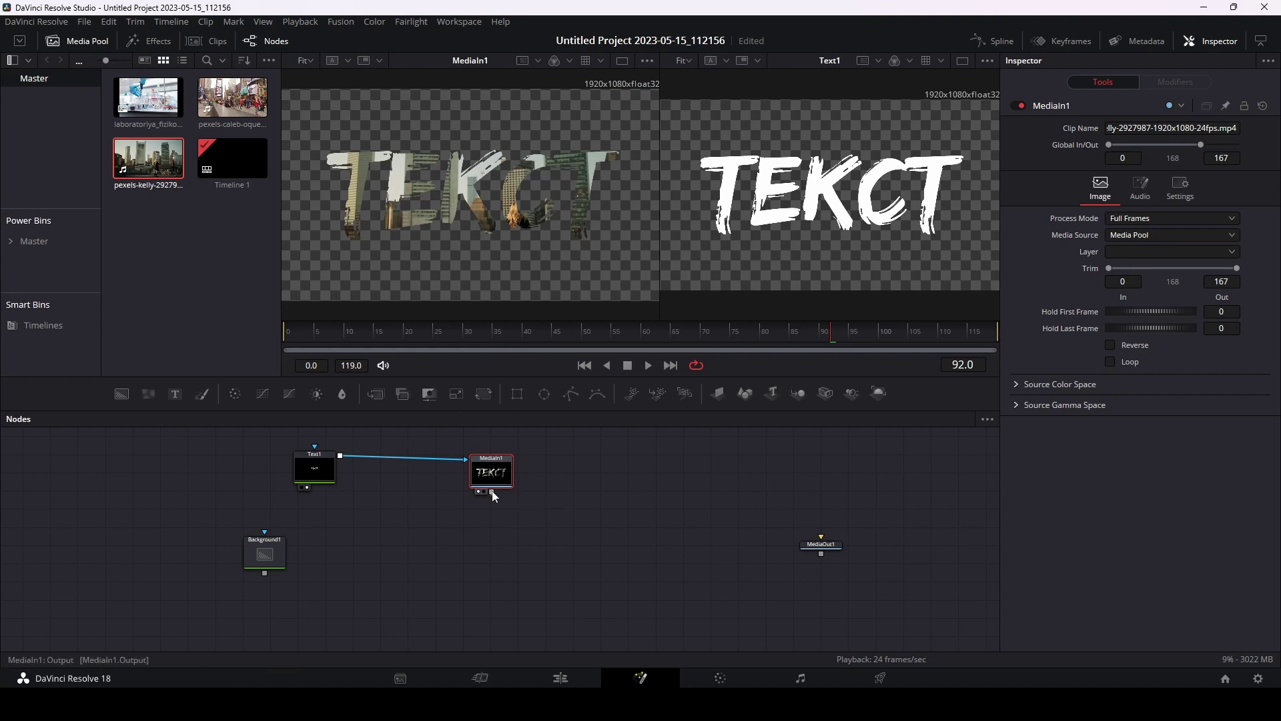
left_click_drag(491, 492, 266, 574)
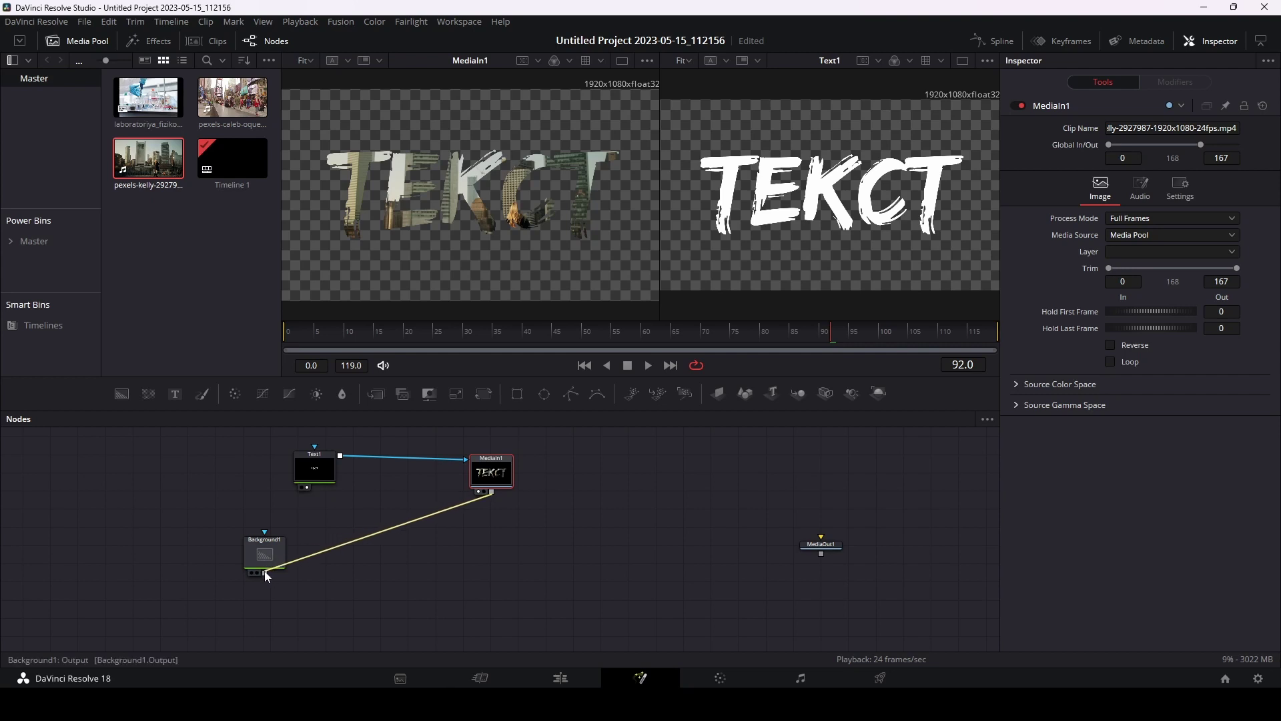
left_click_drag(265, 574, 266, 574)
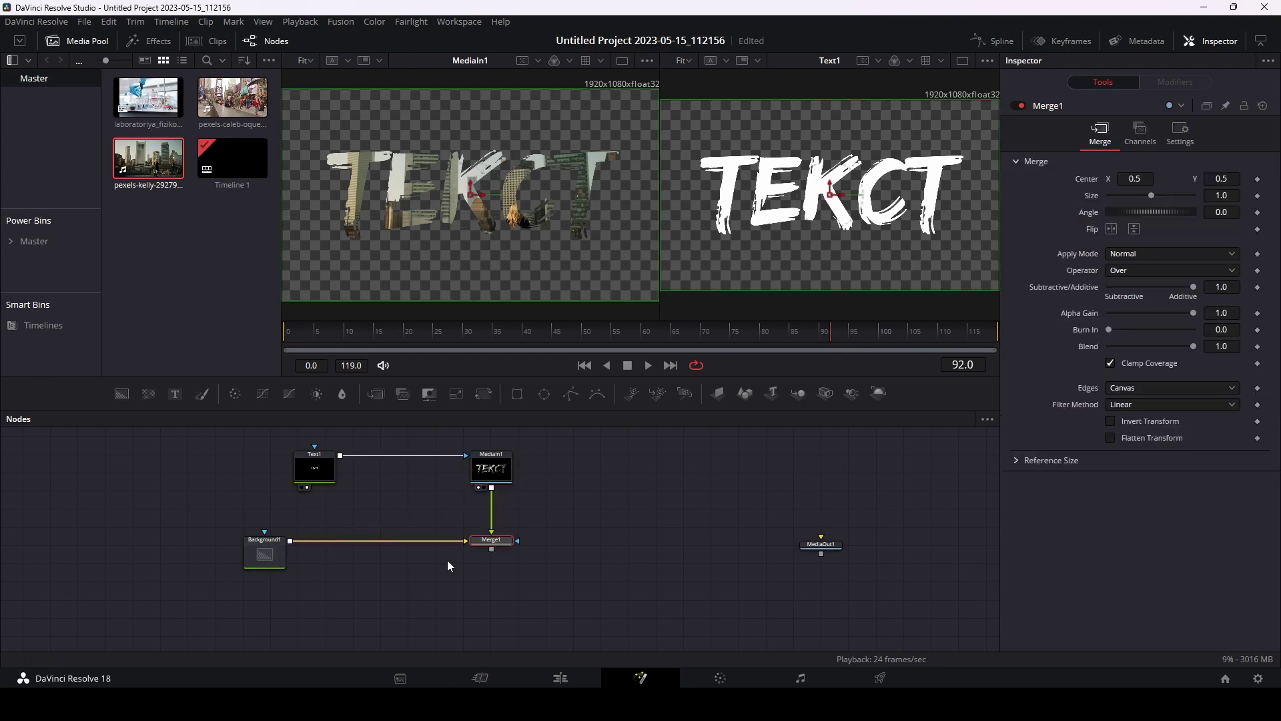
left_click_drag(493, 548, 824, 543)
View MediaOut1 in the right viewer and play the composite back
left_click(824, 548)
key("2")
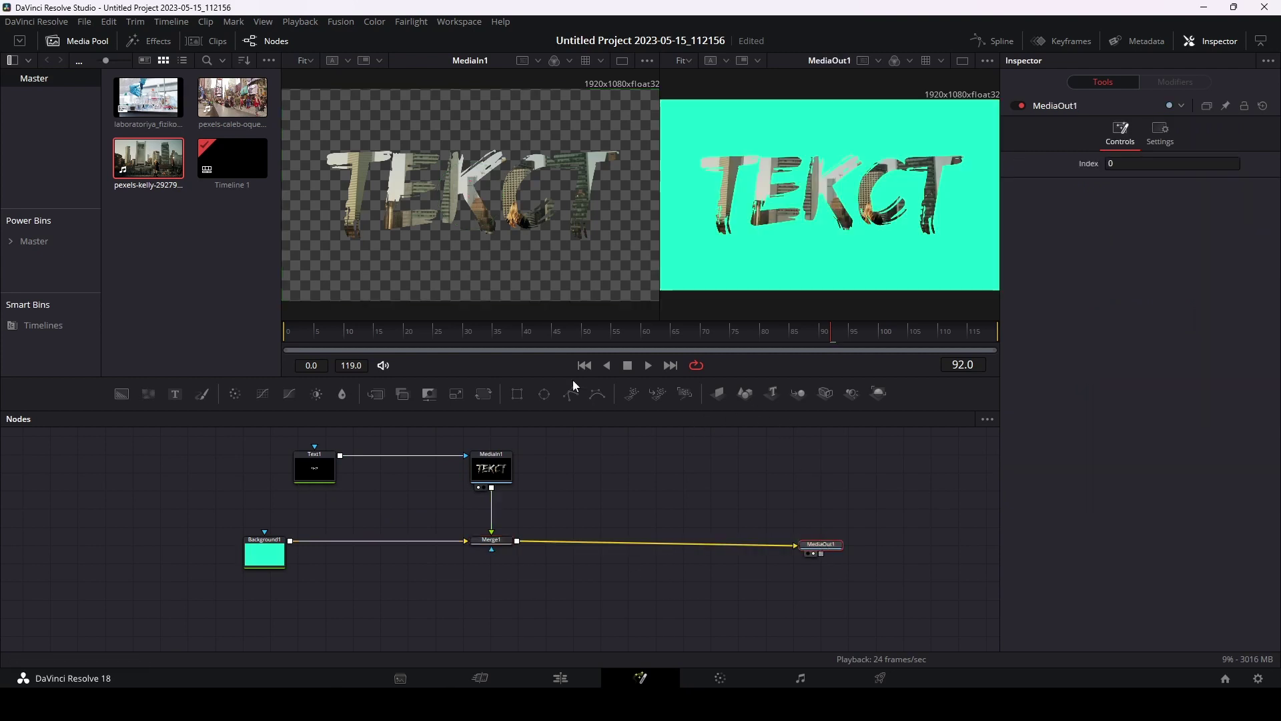
key("space")
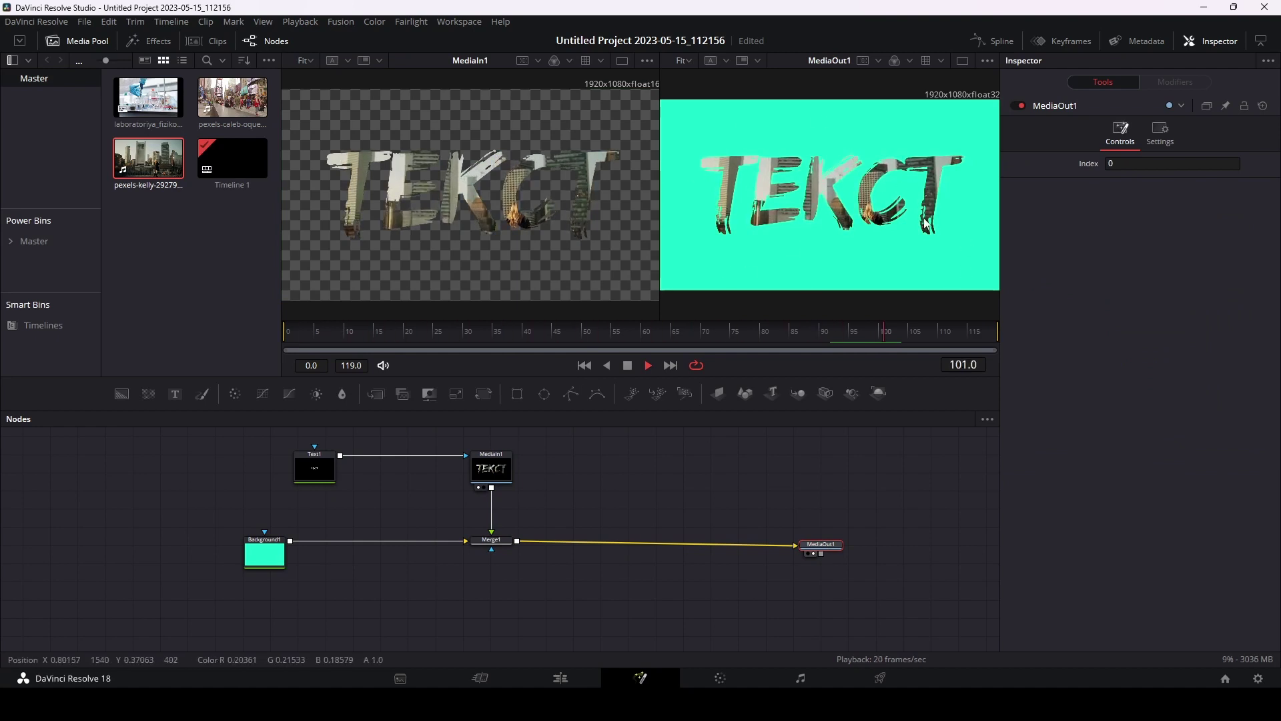
key("space")
Feed the pexels-caleb Times Square clip into Merge1's background input and move Background1 aside
left_click(266, 558)
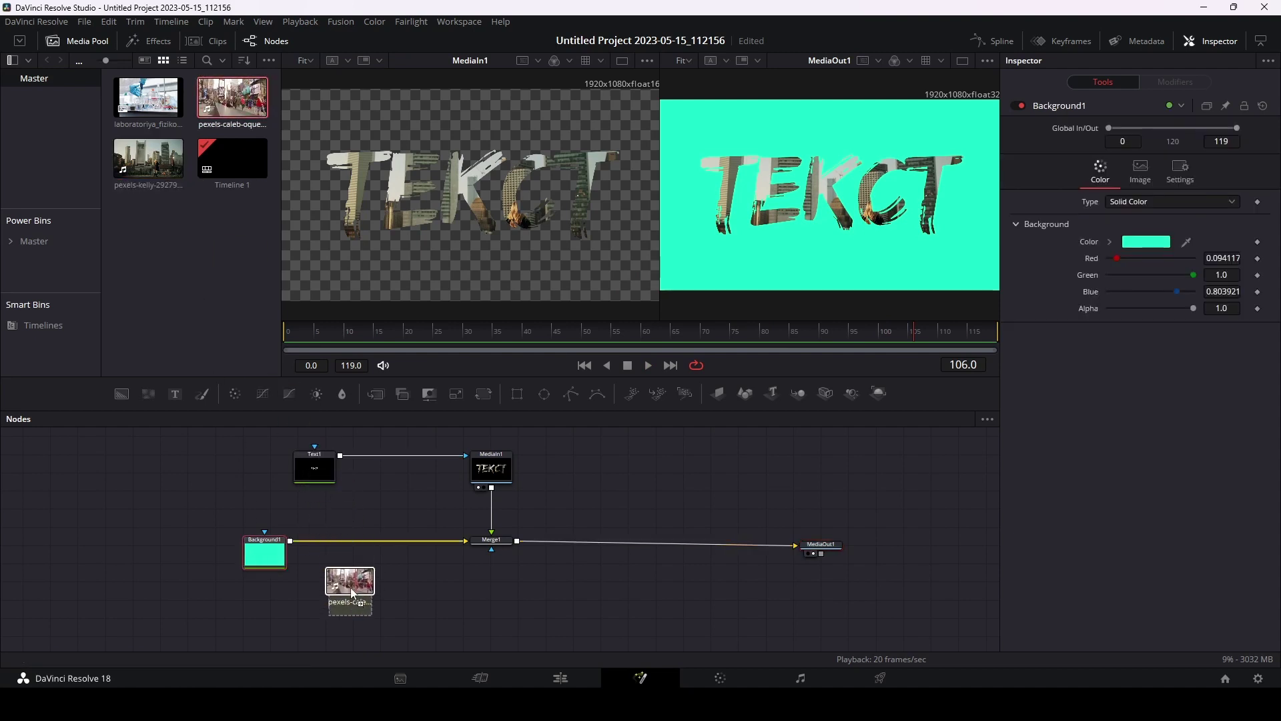
mouse_move(229, 97)
left_mouse_down()
mouse_move(346, 594)
mouse_move(467, 545)
left_mouse_up()
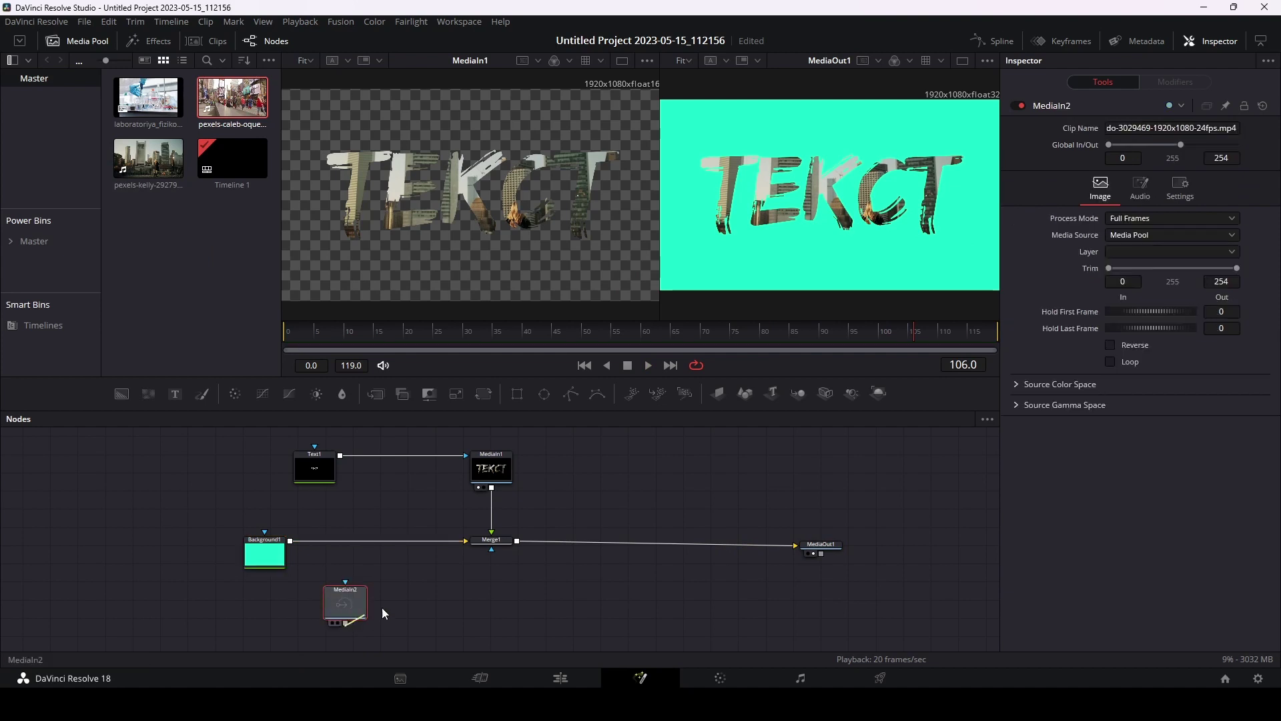
left_click_drag(345, 604, 349, 560)
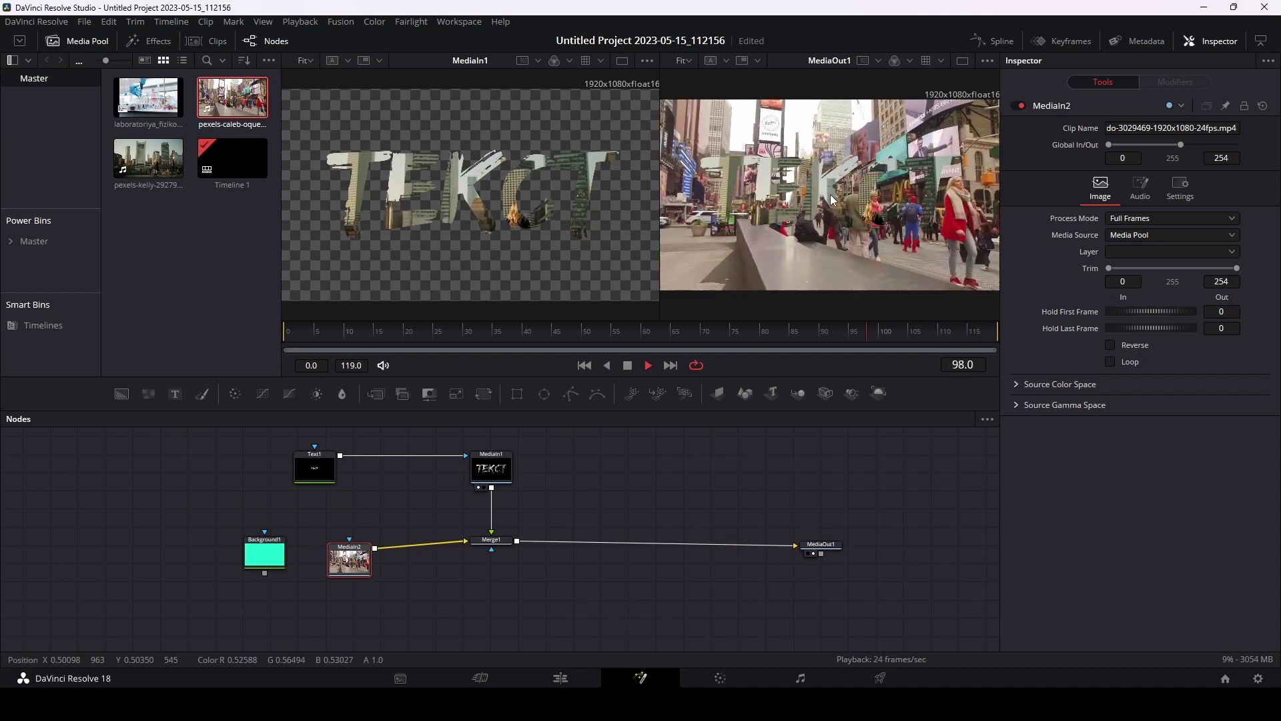
left_click_drag(267, 556, 192, 555)
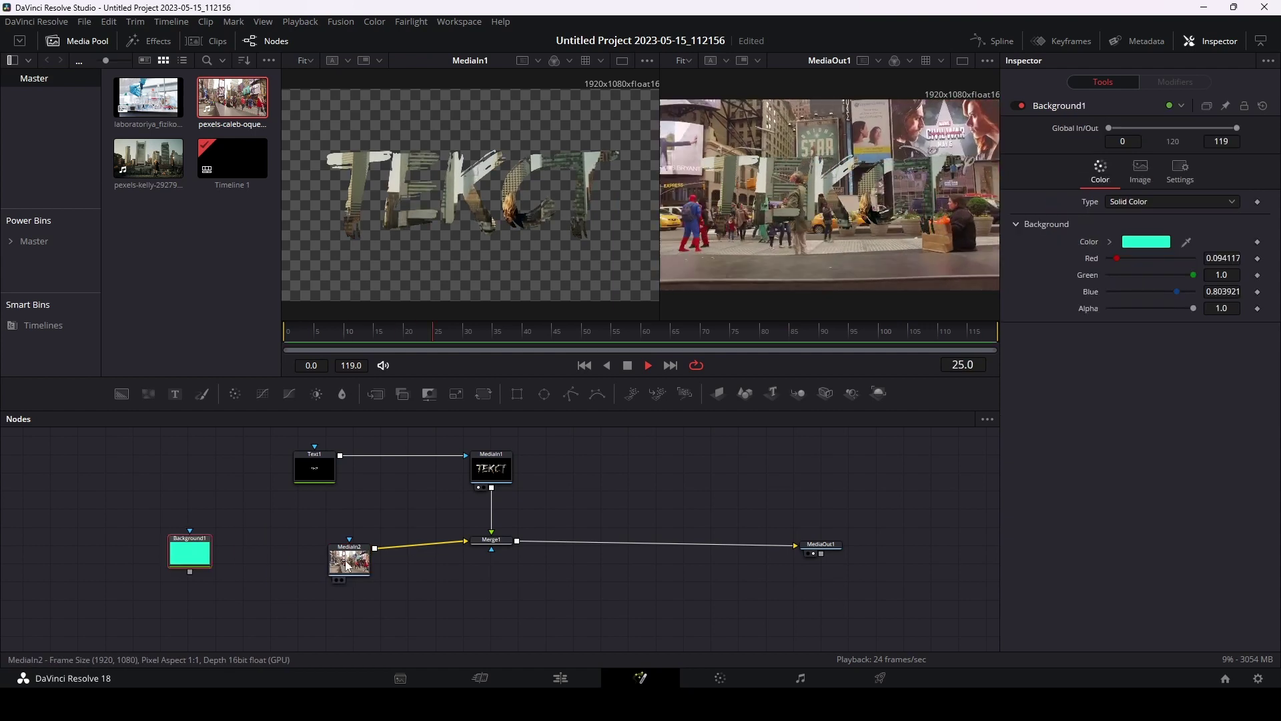
left_click_drag(349, 561, 308, 556)
key("space")
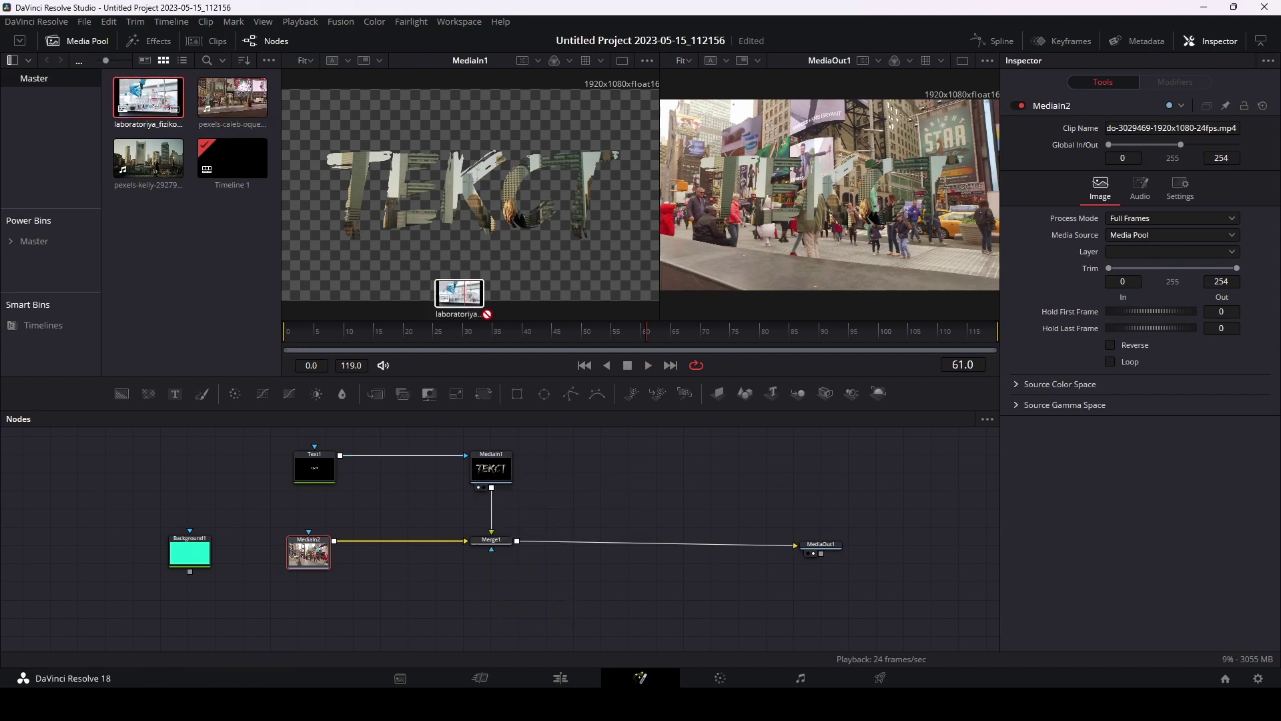
Add the laboratoriya image as MediaIn3, delete MediaIn1, and wire MediaIn3 into Merge1
left_click_drag(148, 96, 565, 468)
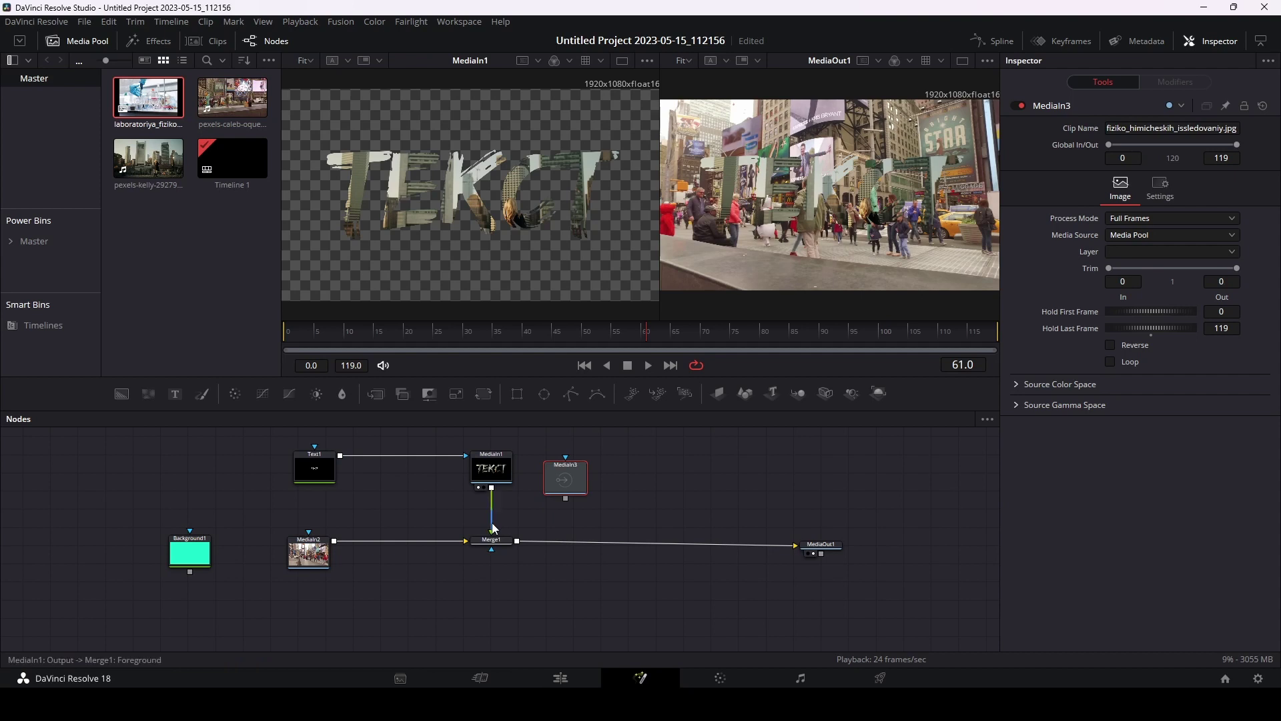
left_click(498, 478)
key("Delete")
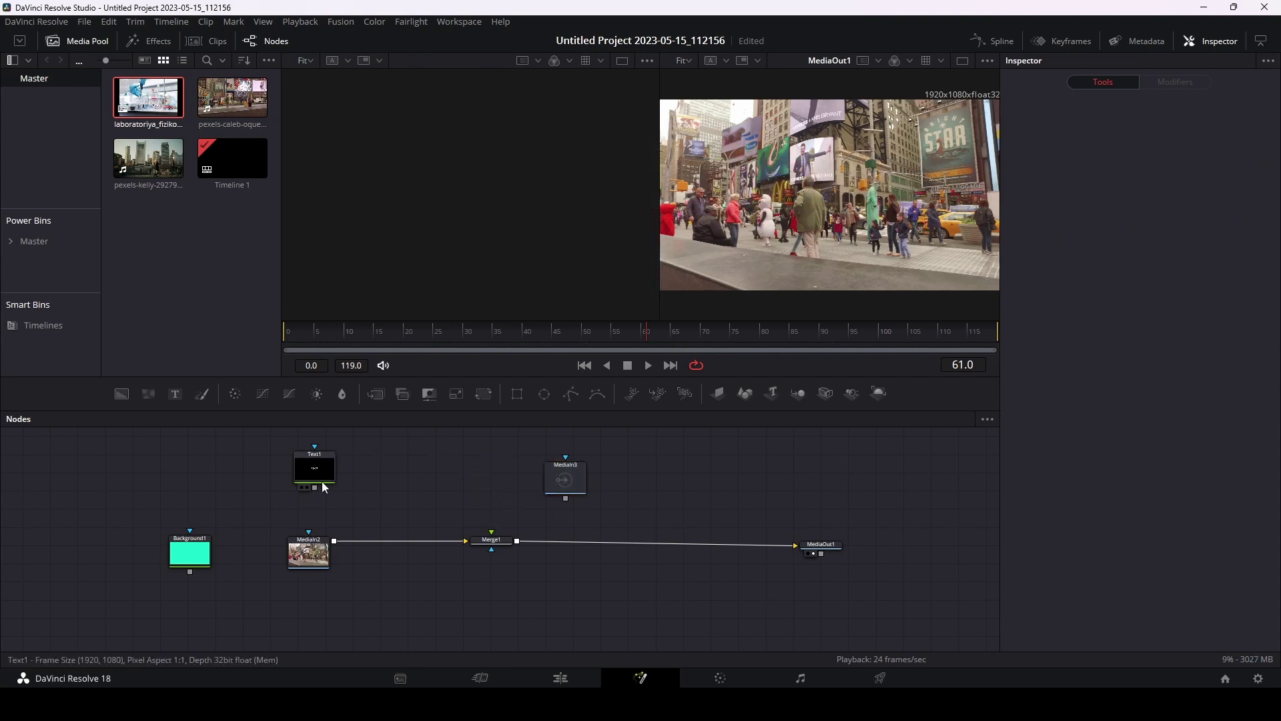
mouse_move(314, 488)
left_mouse_down()
mouse_move(567, 462)
mouse_move(508, 482)
mouse_move(493, 542)
left_mouse_up()
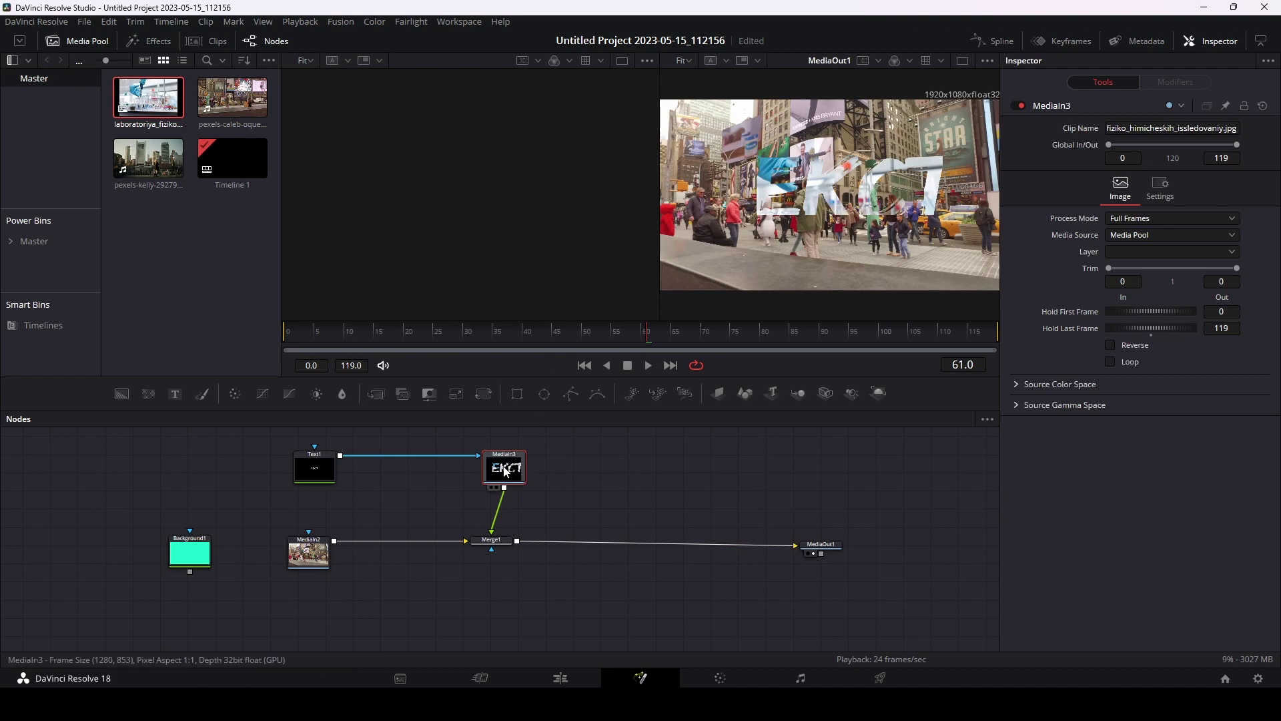
Save the project and align the lab image node above Merge1
mouse_move(505, 471)
key("ctrl+s")
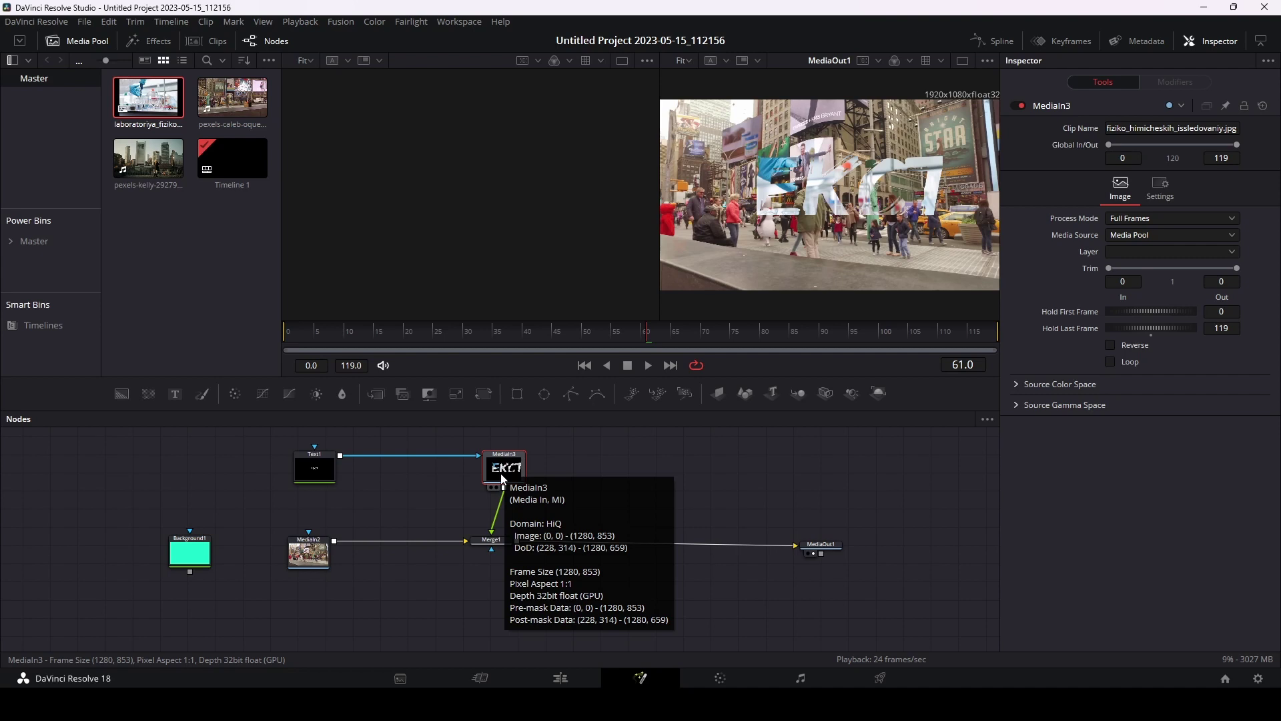
left_click_drag(503, 478, 490, 478)
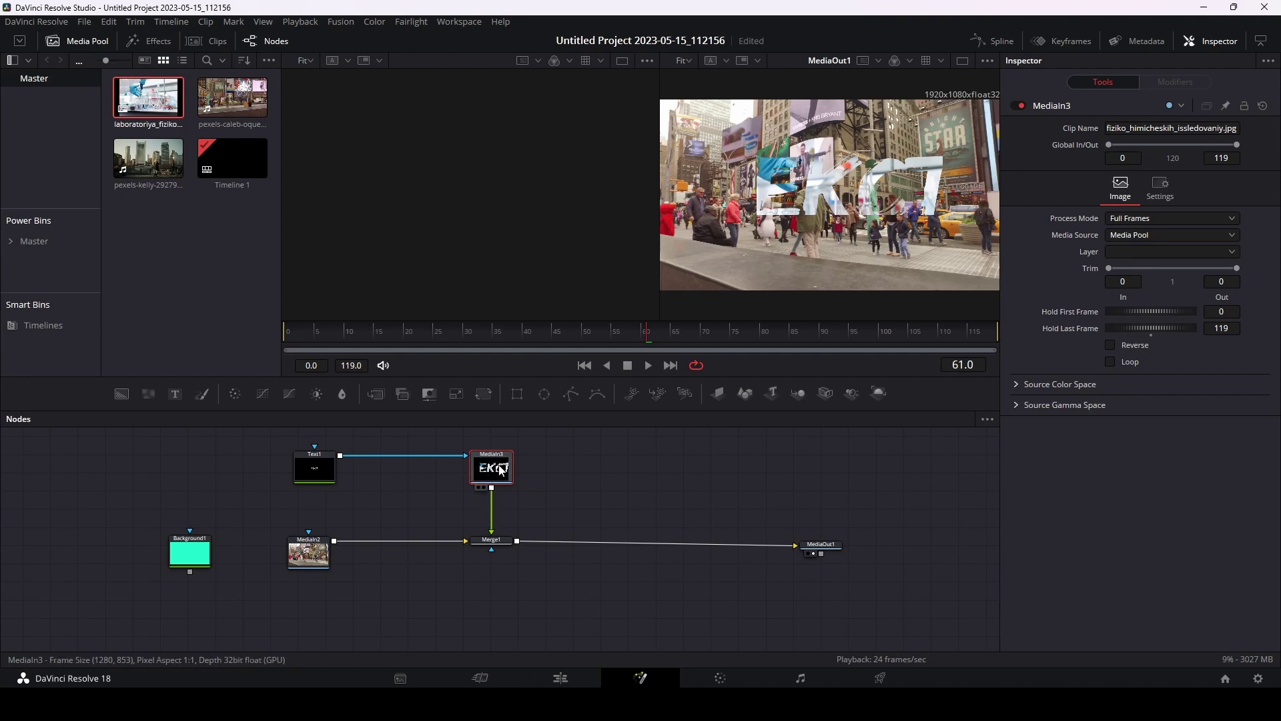
mouse_move(502, 470)
Remove Text1's mask from MediaIn3 and insert a Resize node after it
left_click_drag(466, 455, 403, 464)
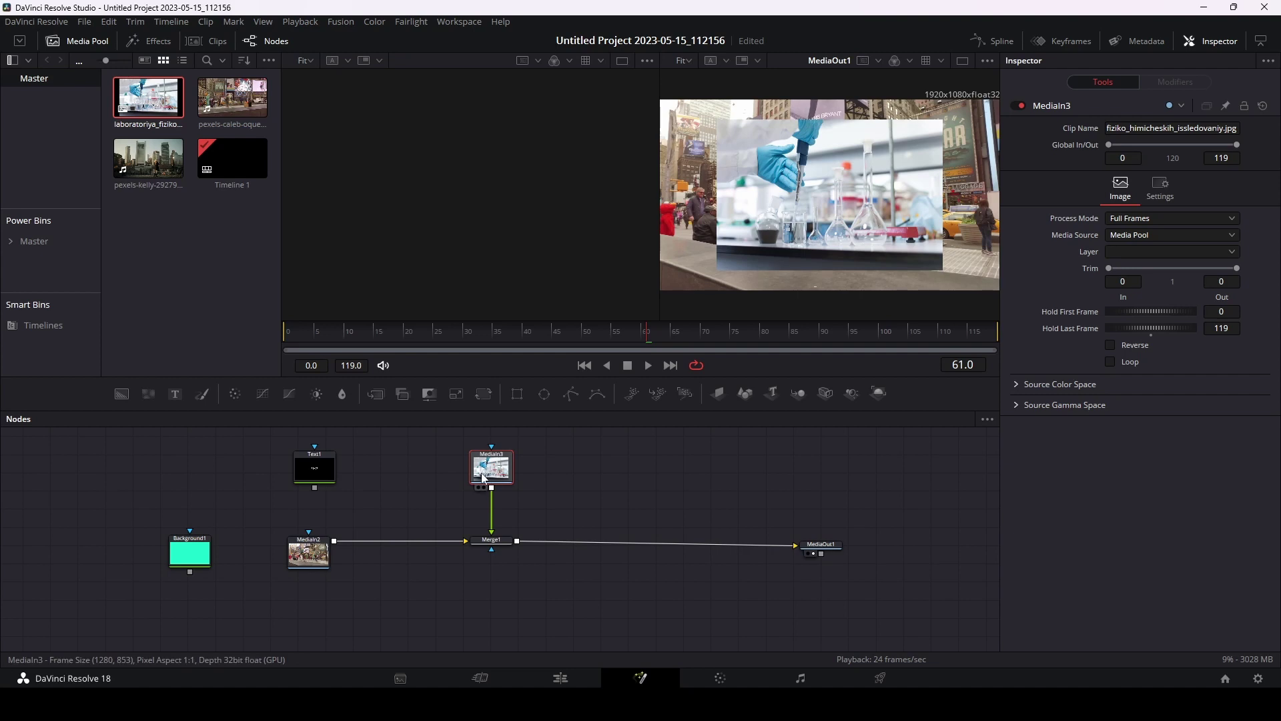
key("shift+space")
type("ку")
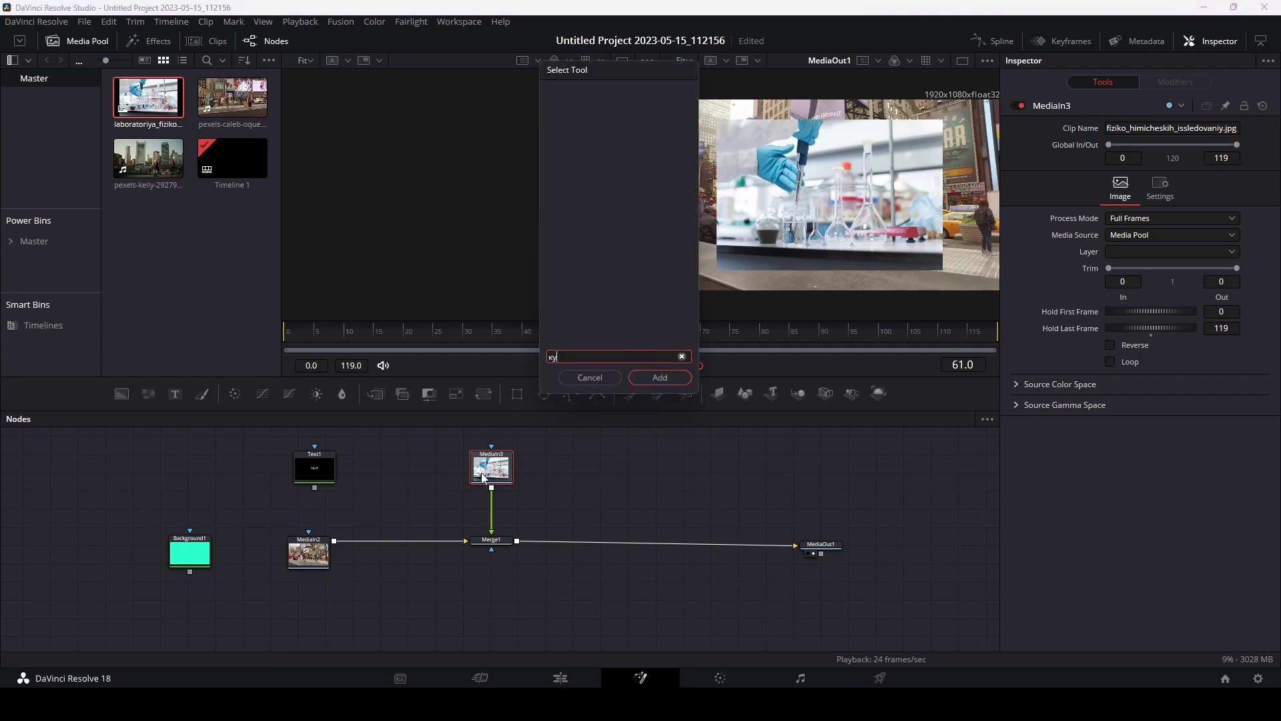
key("BackSpace")
key("BackSpace")
key("BackSpace")
type("resize")
key("Return")
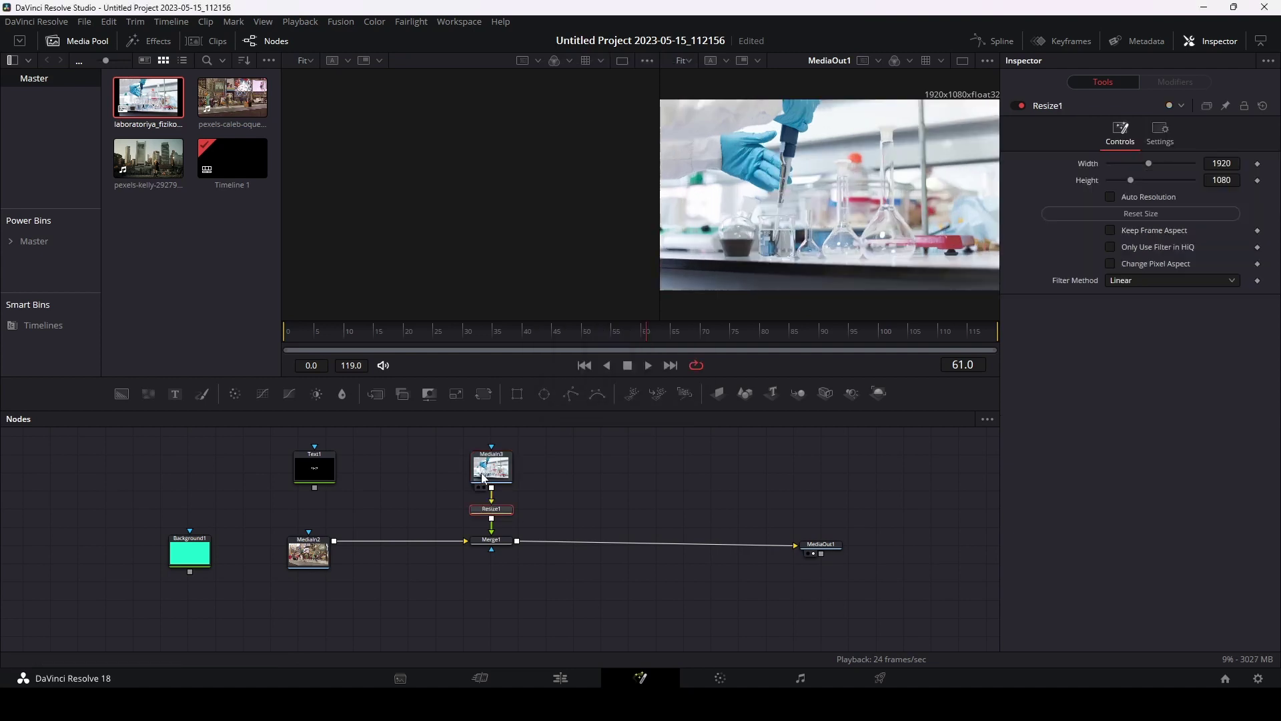
Move MediaIn3 and Resize1 higher and check Resize1's 1920×1080 size
left_click_drag(443, 444, 514, 528)
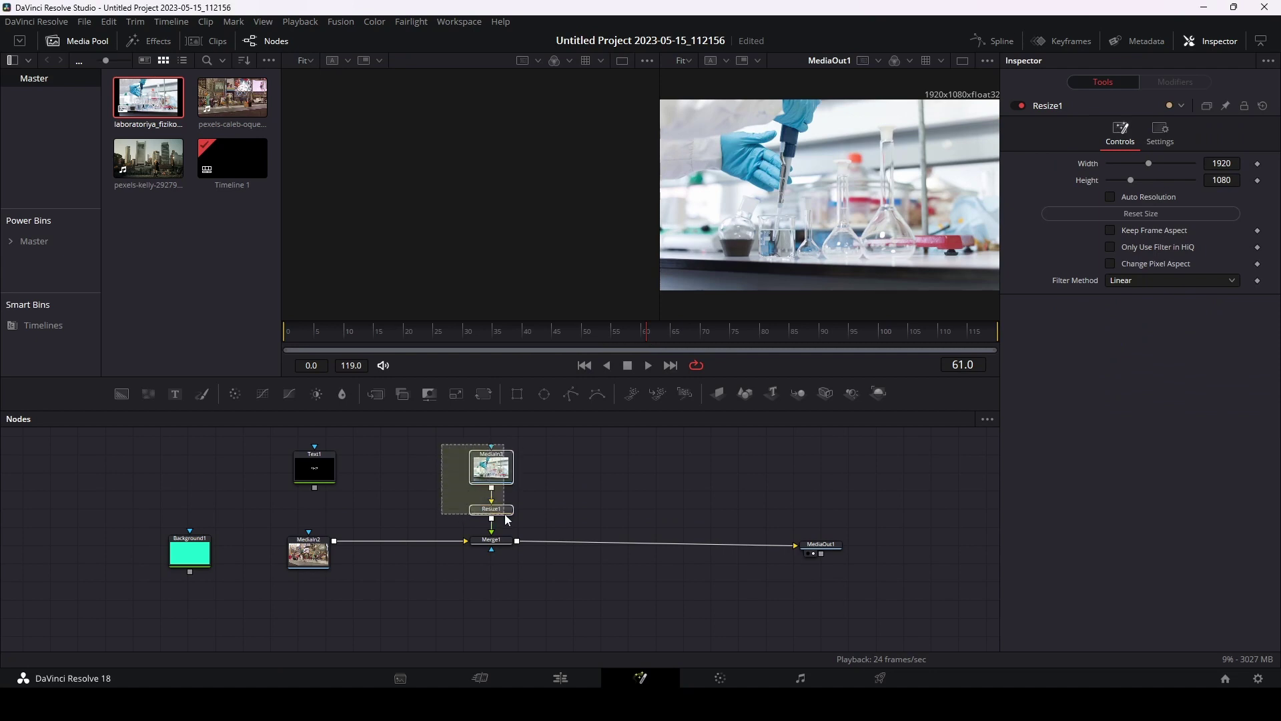
mouse_move(576, 501)
left_mouse_down()
mouse_move(571, 531)
mouse_move(504, 517)
left_mouse_up()
left_click(505, 518)
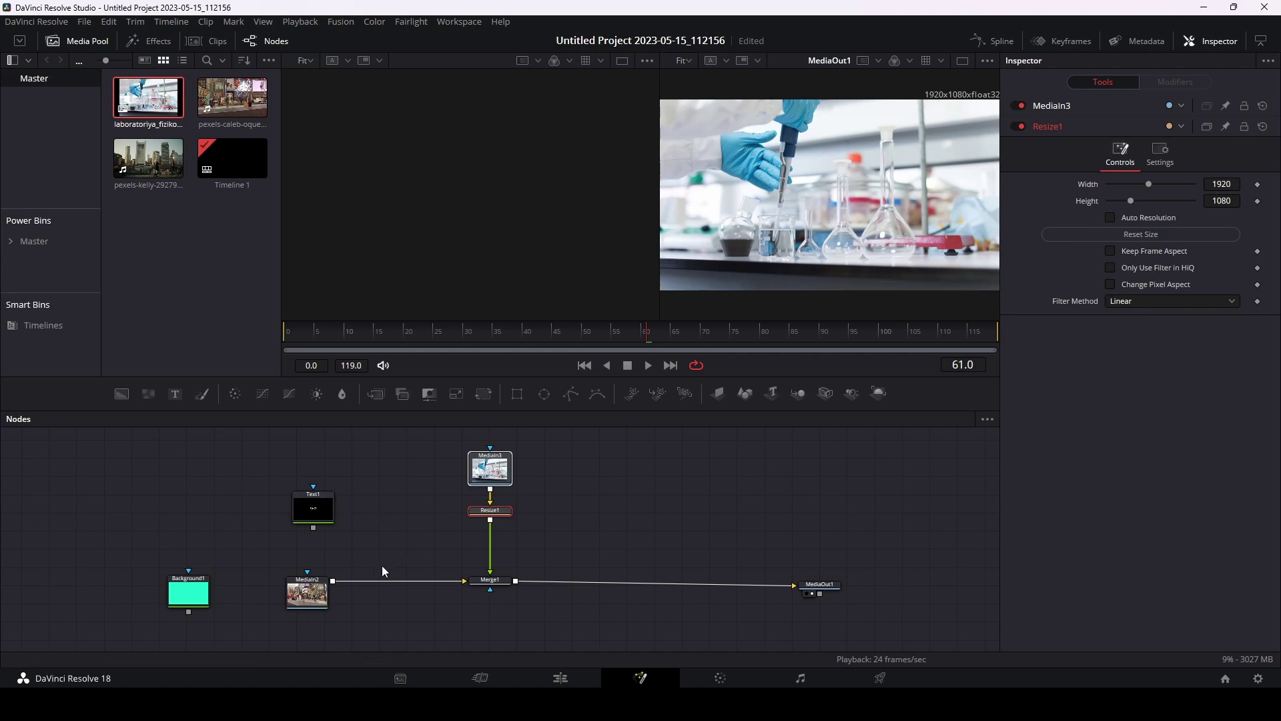
View the street clip, then place Text1 below Merge1 and connect it to Merge1's blue effect-mask input
left_click(308, 594)
key("1")
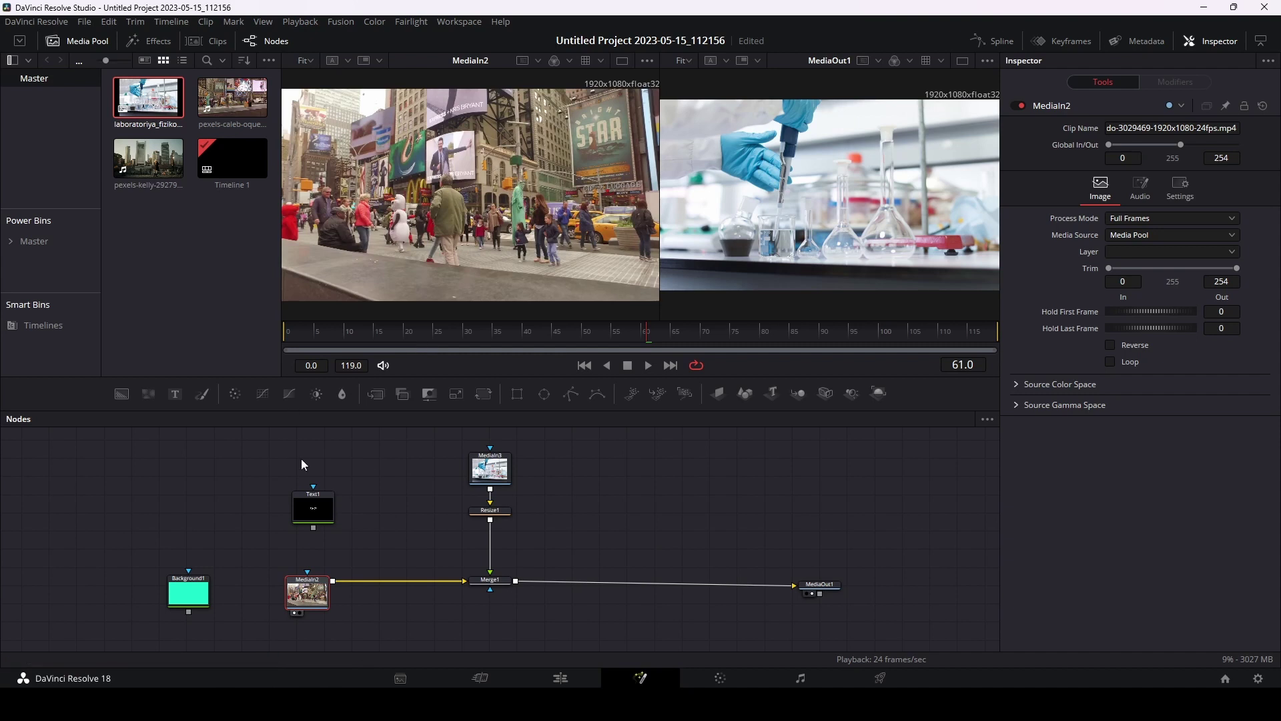
mouse_move(318, 508)
left_mouse_down()
mouse_move(478, 627)
mouse_move(500, 629)
left_mouse_up()
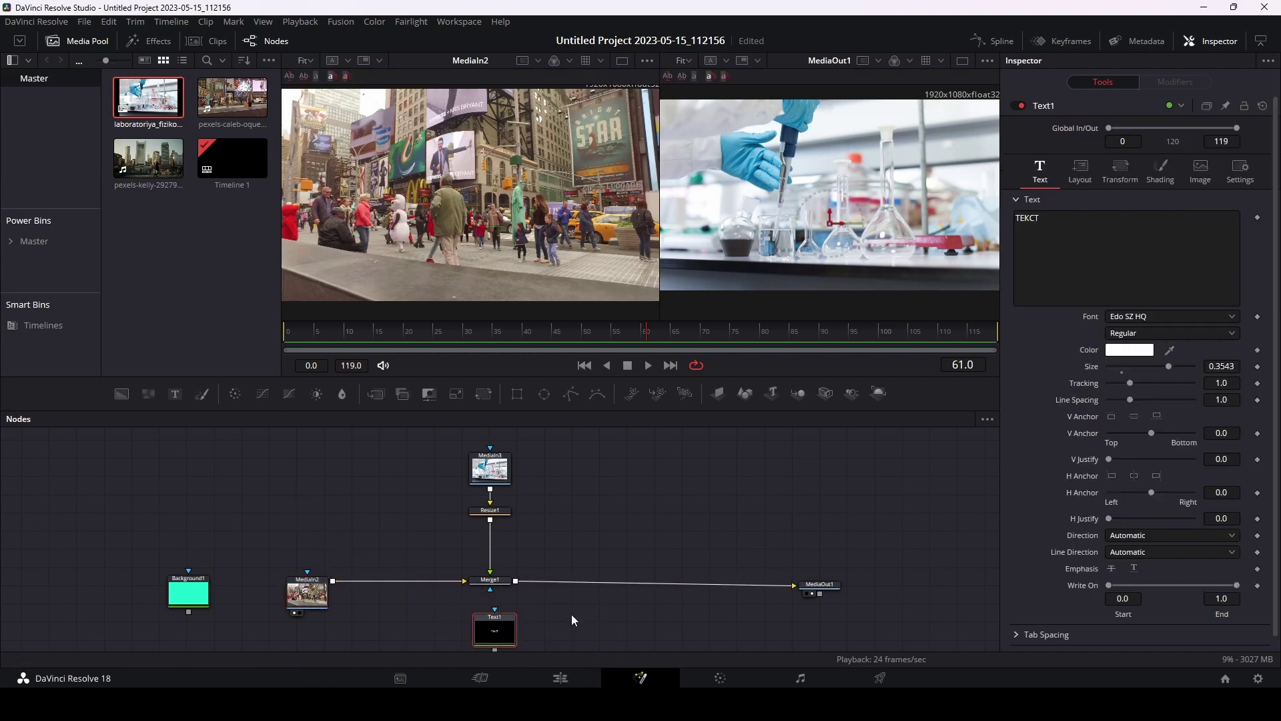
left_click_drag(569, 594, 578, 482)
left_click_drag(510, 518, 498, 568)
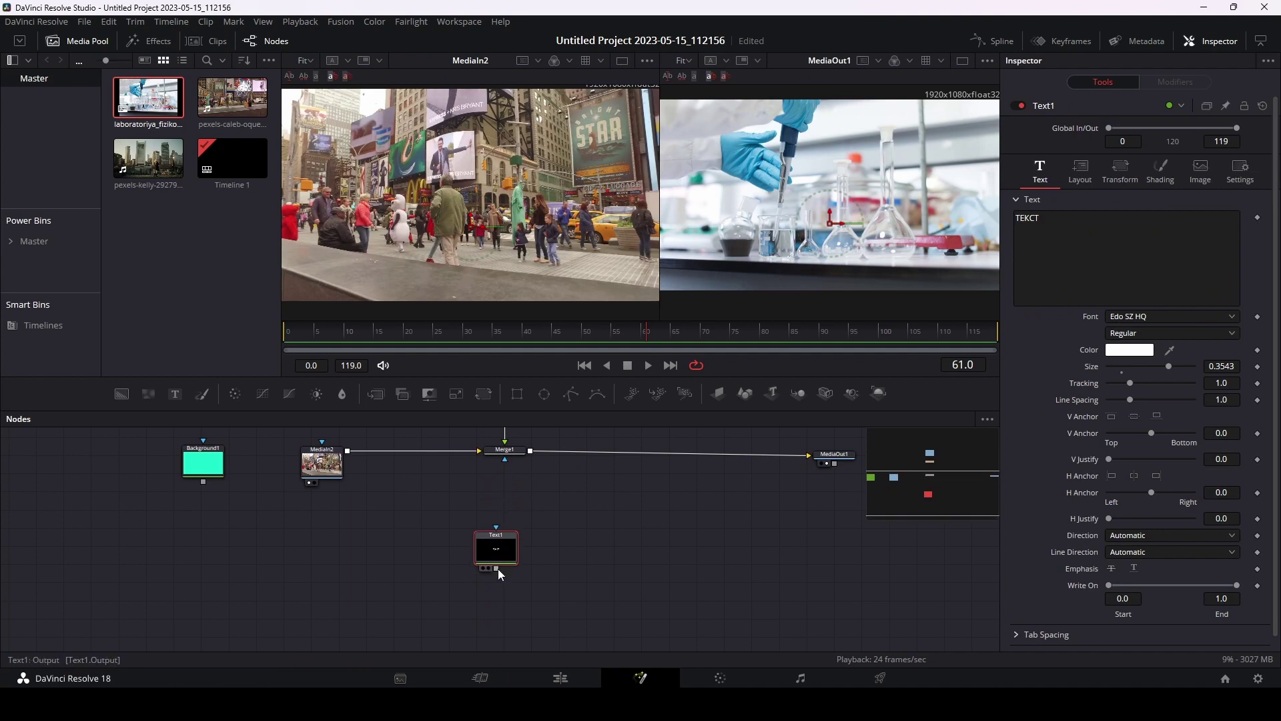
left_click_drag(562, 530, 562, 557)
left_click_drag(499, 618, 508, 511)
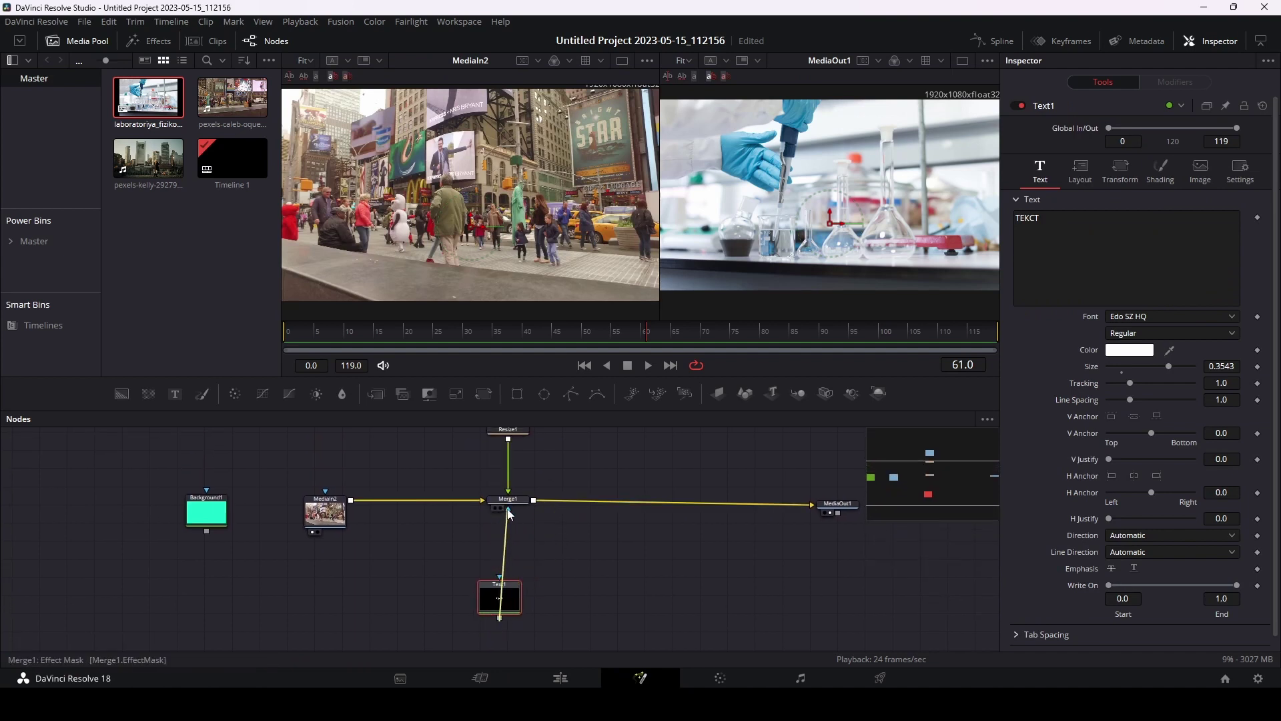
left_click_drag(500, 608, 518, 608)
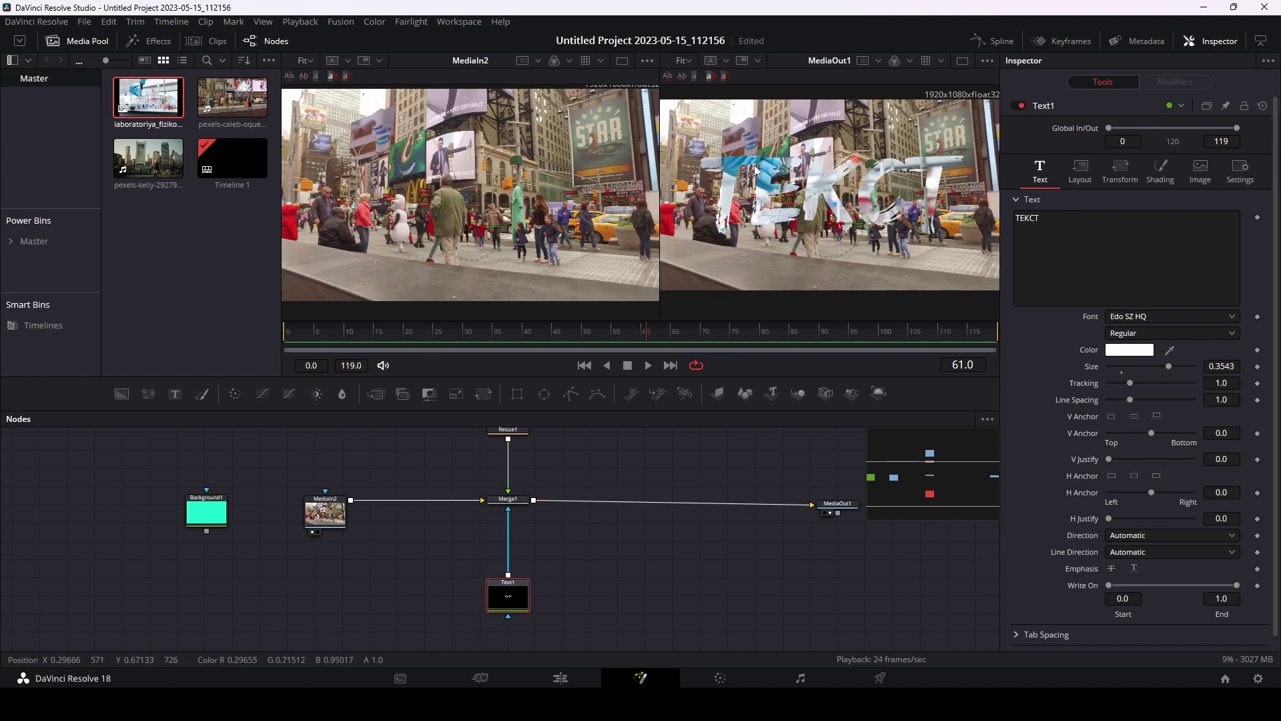
Show the lab image MediaIn3 in the left viewer
scroll(527, 455, "up", 3)
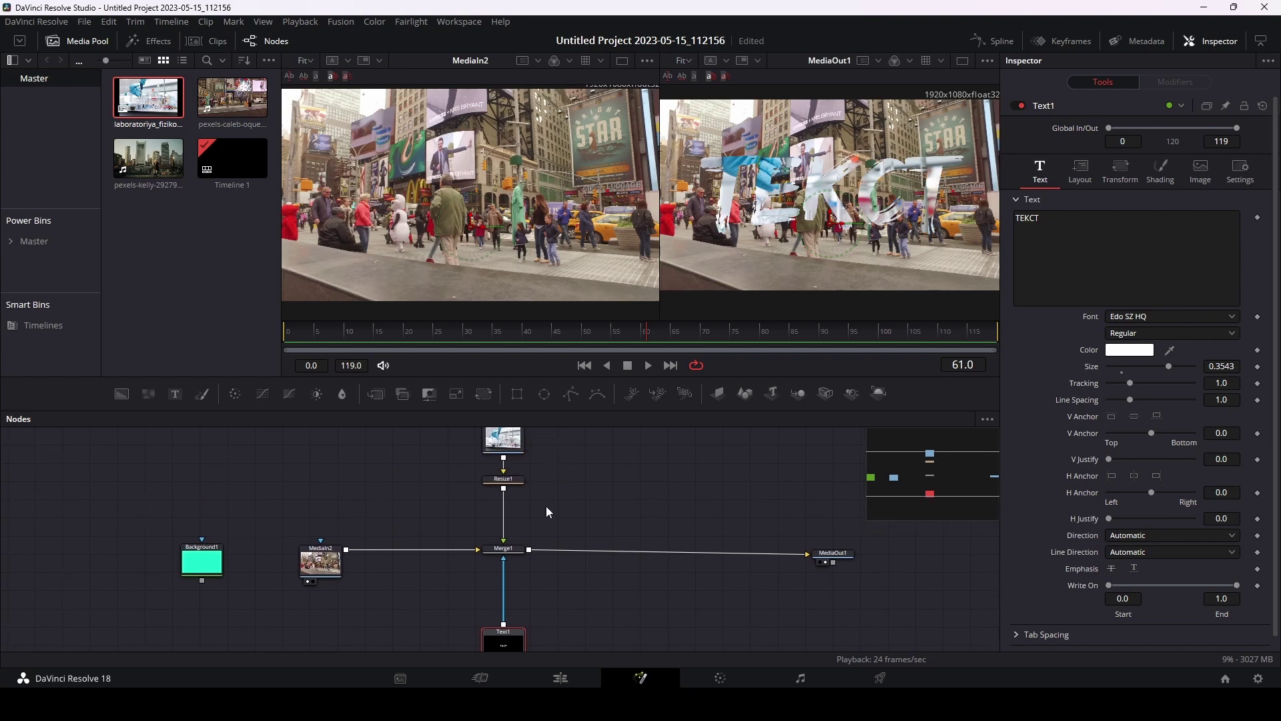
left_click(509, 448)
key("1")
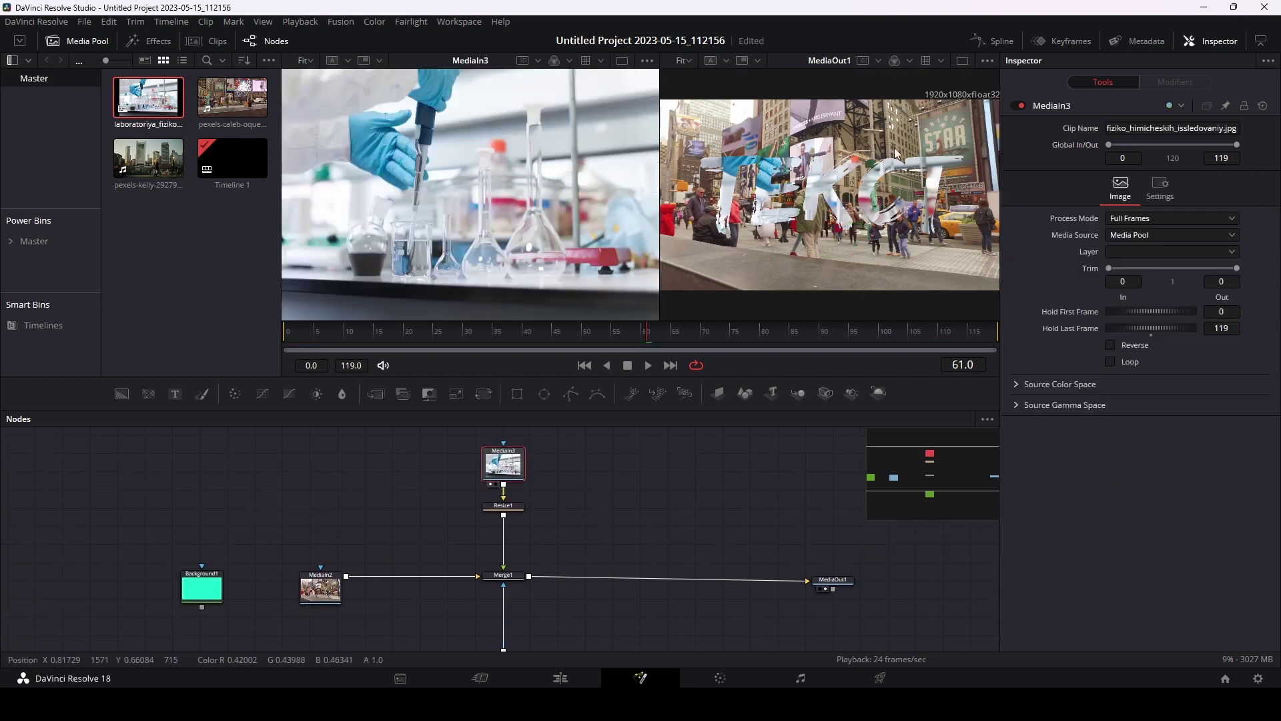